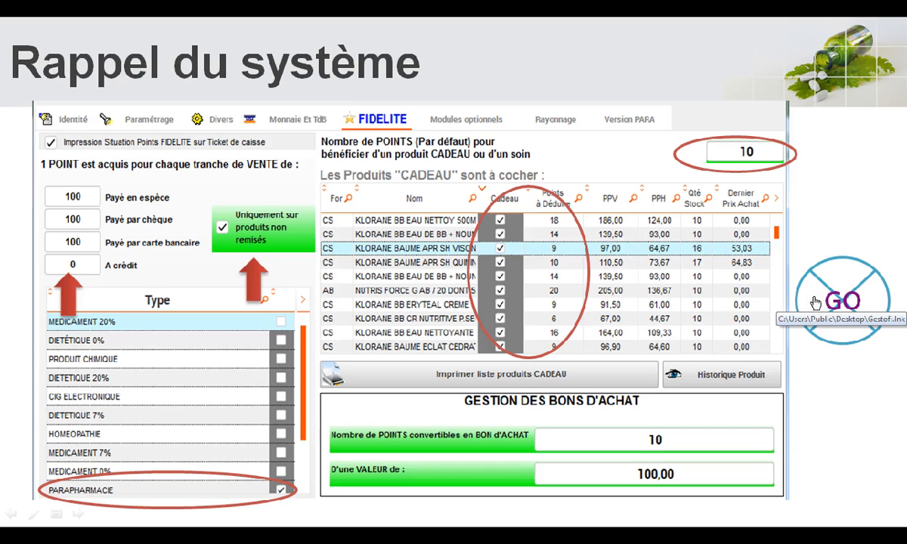
# Step: Switch to GESTOFI and open the individual client in the fourth row of the client file for modification
pyautogui.click(814, 303)
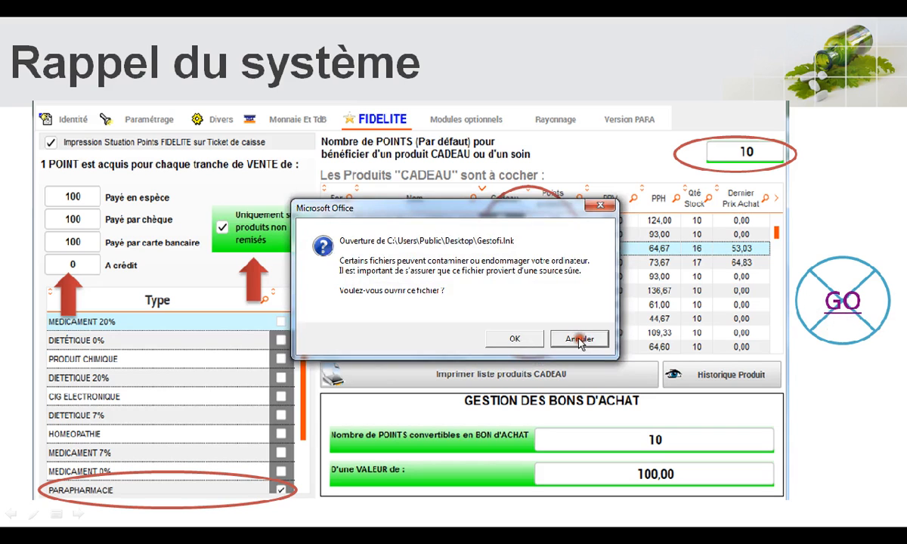
pyautogui.click(514, 343)
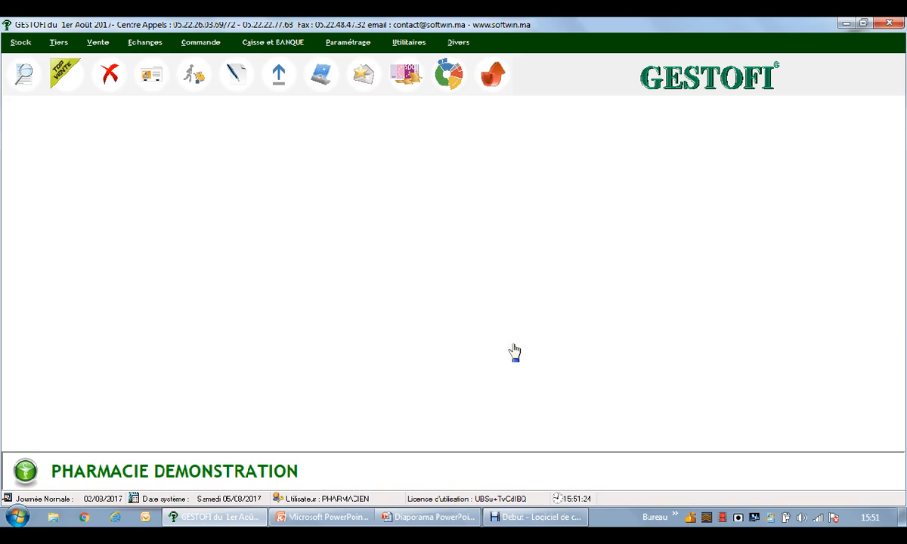
pyautogui.click(58, 42)
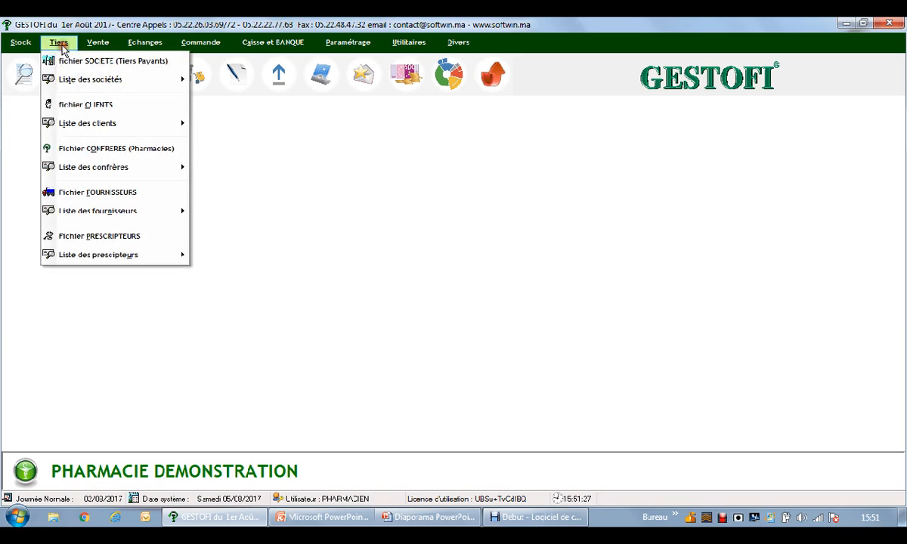
pyautogui.click(82, 106)
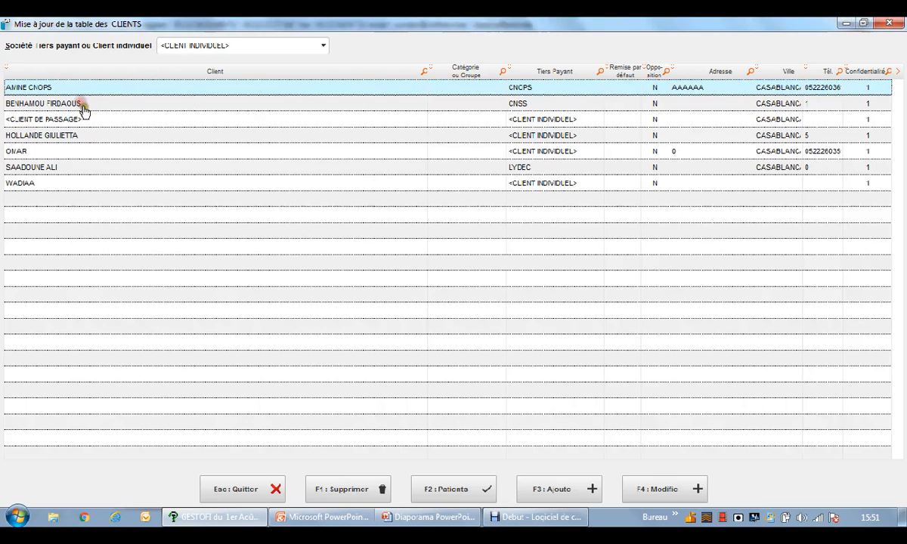
pyautogui.click(118, 136)
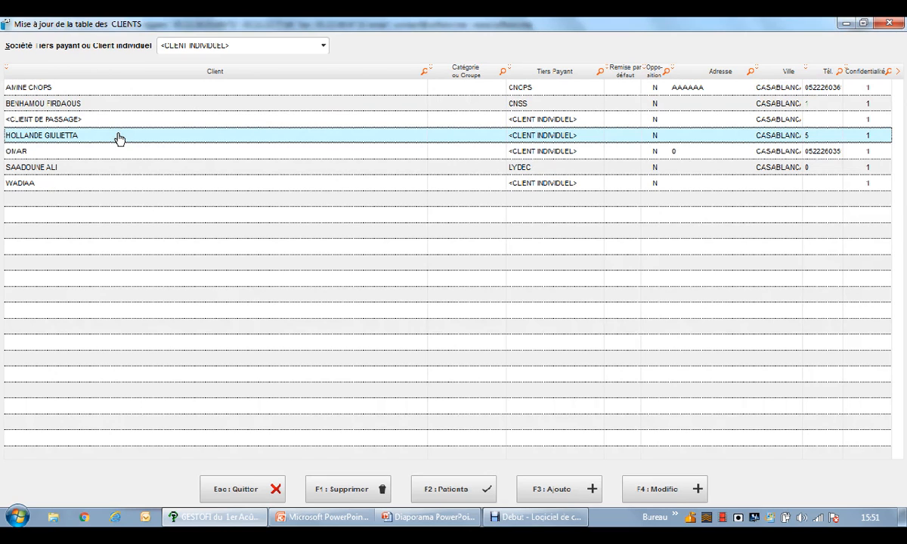
pyautogui.doubleClick(118, 137)
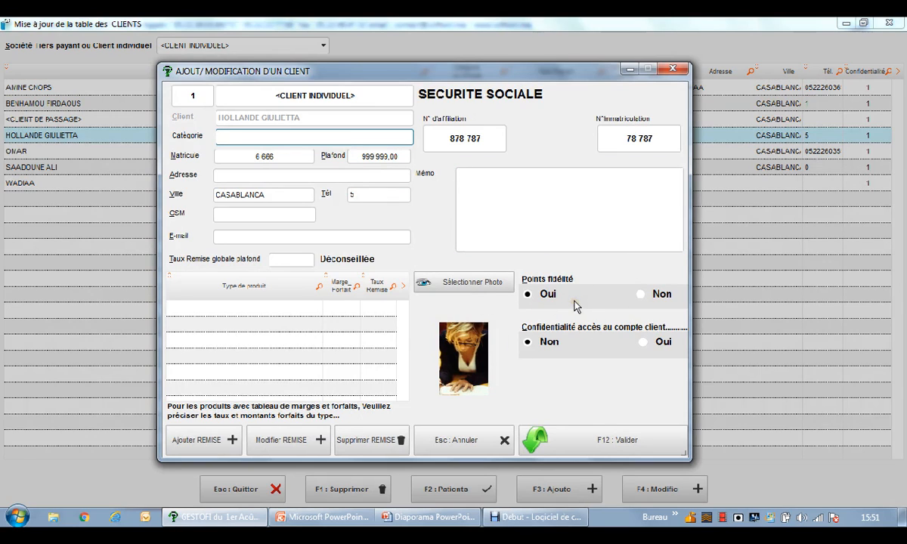
# Step: Set the client's Points fidélité option to Oui, save the record and close the client file
pyautogui.click(648, 296)
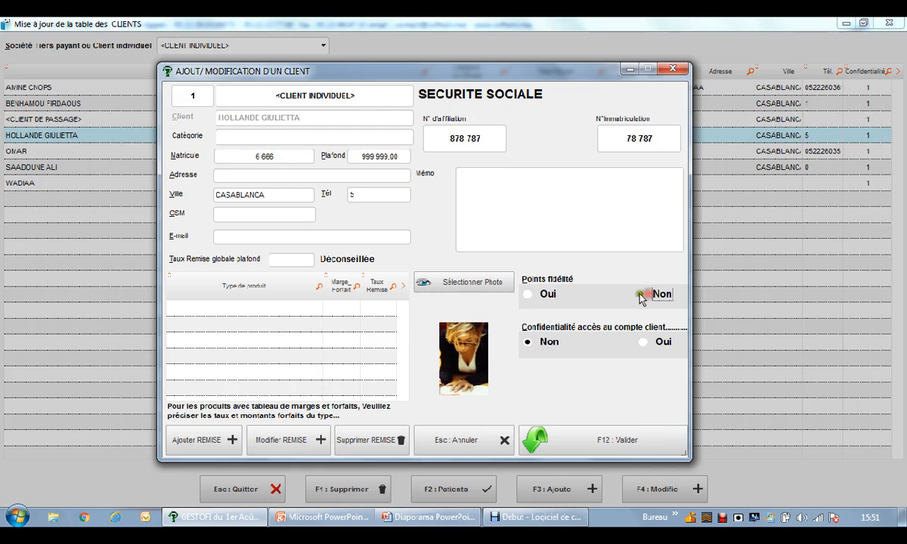
pyautogui.click(550, 296)
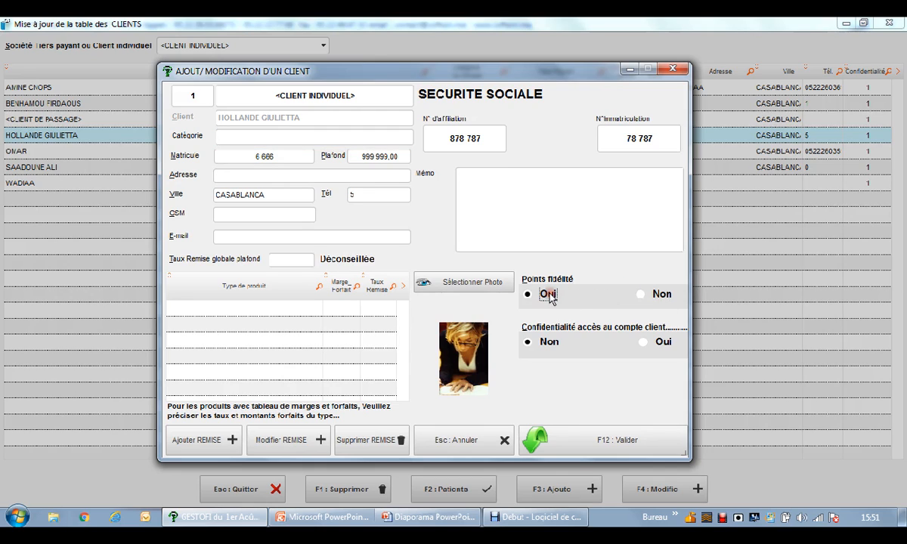
pyautogui.click(582, 443)
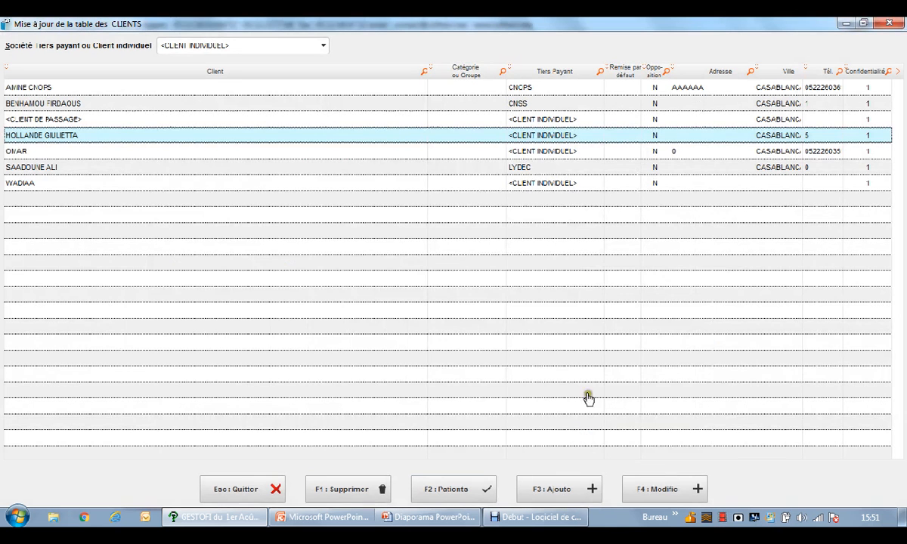
pyautogui.click(884, 24)
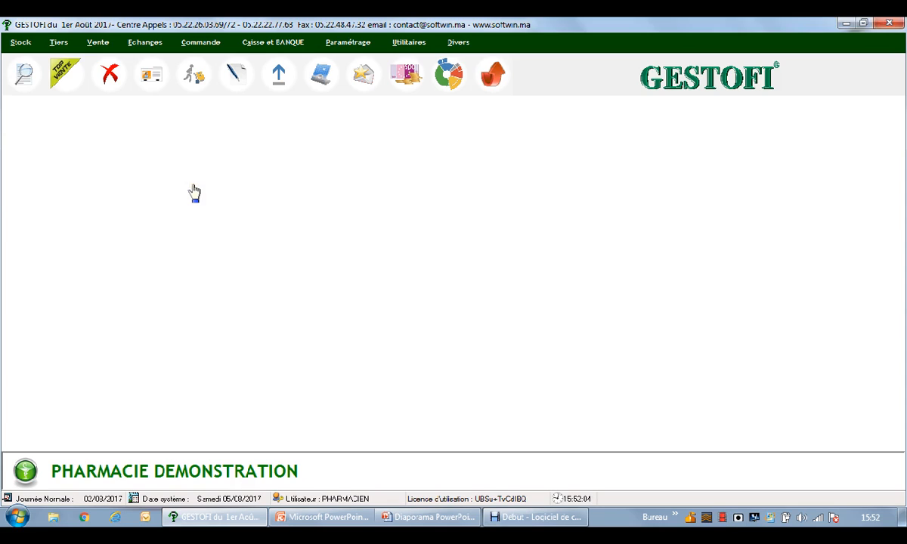
# Step: Start a counter sale and add the cosmetics ABC CR IRRITATIONS CONTOUR BOU, ABC GEL NETT MOUSSANT 200 ML and ABC LINGETTES NETTOYANTES / 60
pyautogui.click(67, 83)
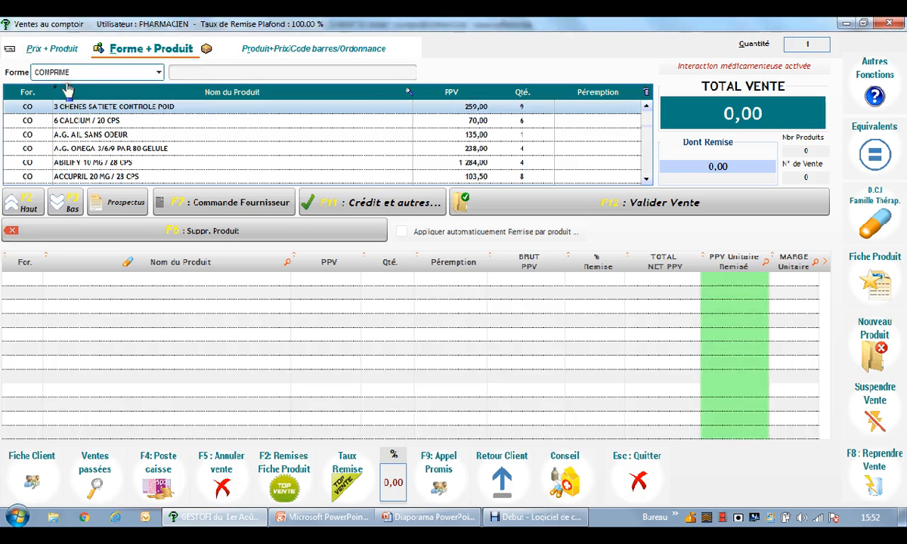
pyautogui.click(248, 53)
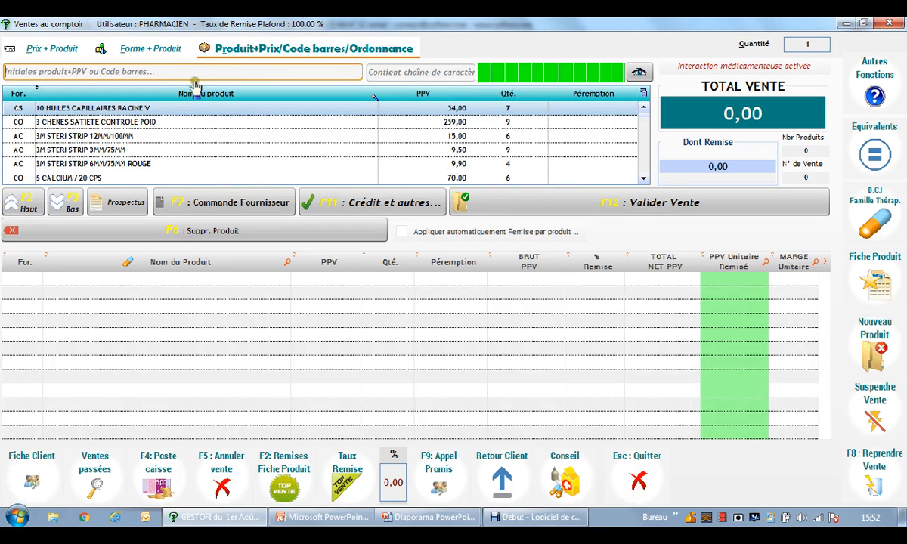
pyautogui.click(173, 51)
pyautogui.click(121, 73)
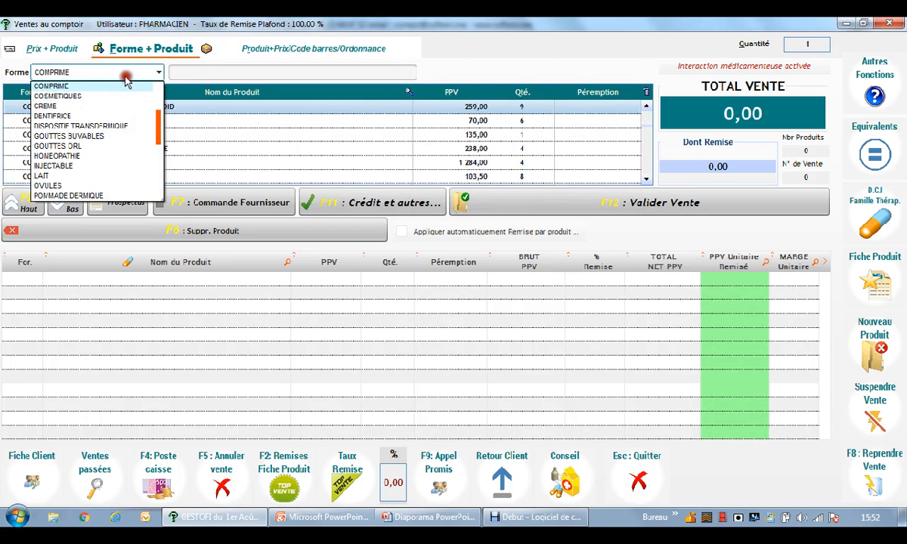
pyautogui.click(121, 96)
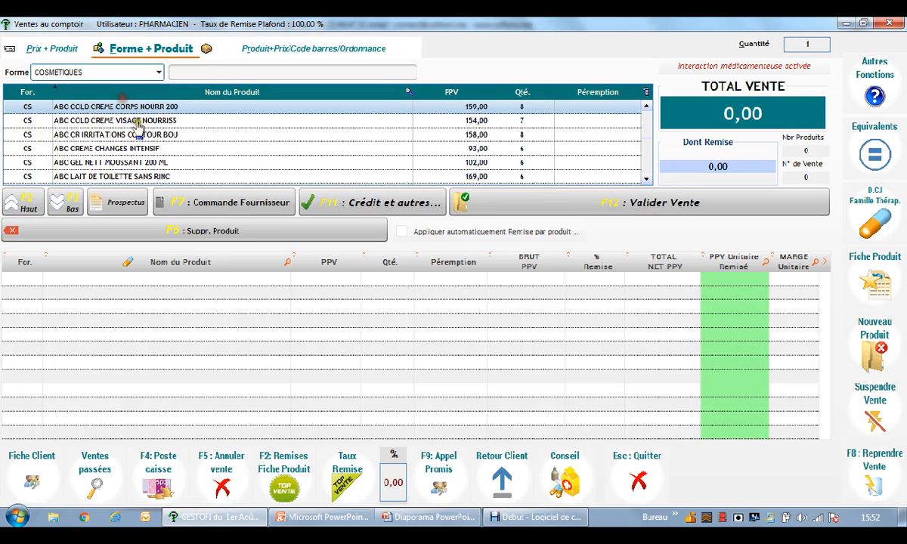
pyautogui.click(143, 133)
pyautogui.doubleClick(143, 132)
pyautogui.doubleClick(144, 132)
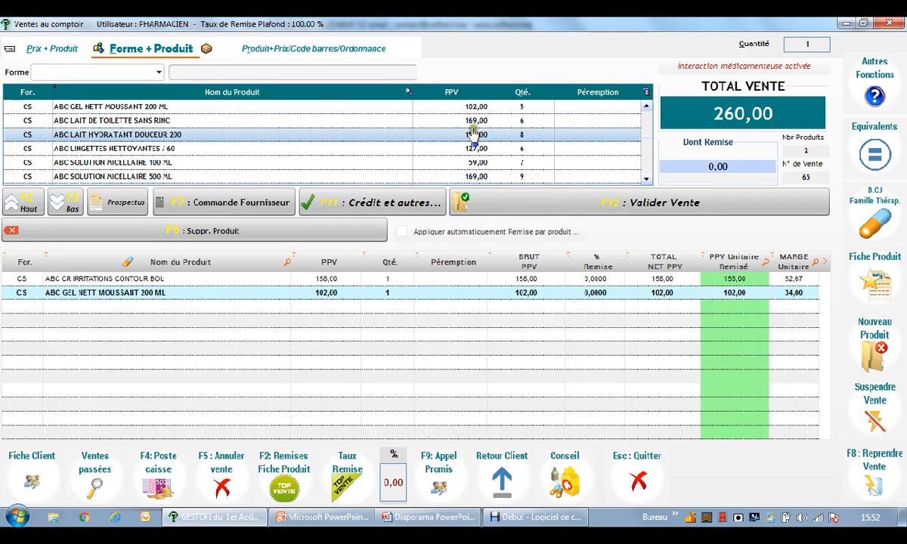
pyautogui.doubleClick(390, 148)
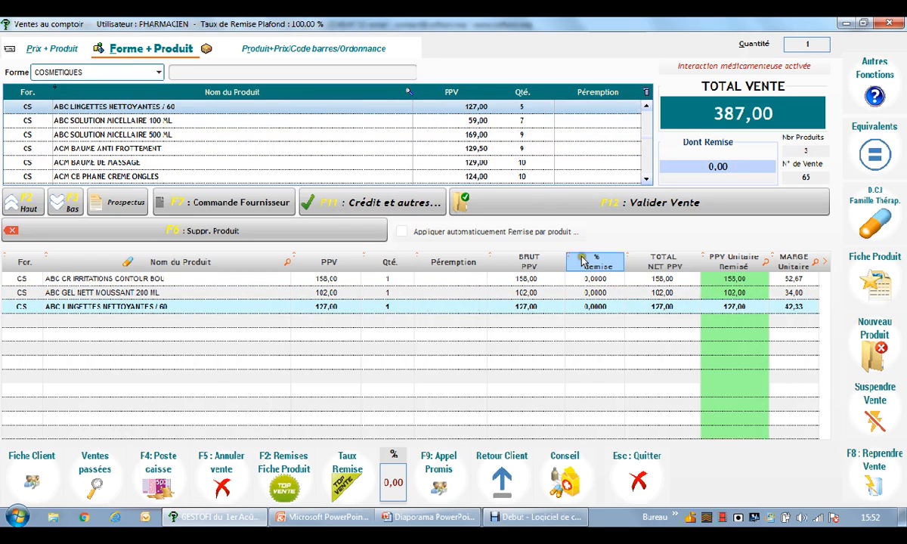
# Step: Filter the products by the INJECTABLE form and add ALUSTAL 314/315/335 BLOMIA and ALUSTAL 350 DPTE/DFAR 50/50 to the sale
pyautogui.click(114, 74)
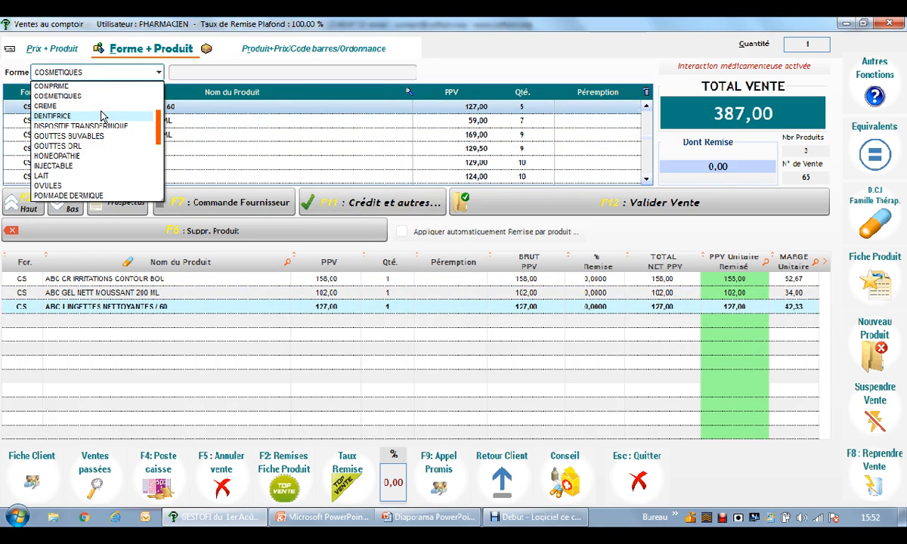
pyautogui.click(104, 158)
pyautogui.click(117, 72)
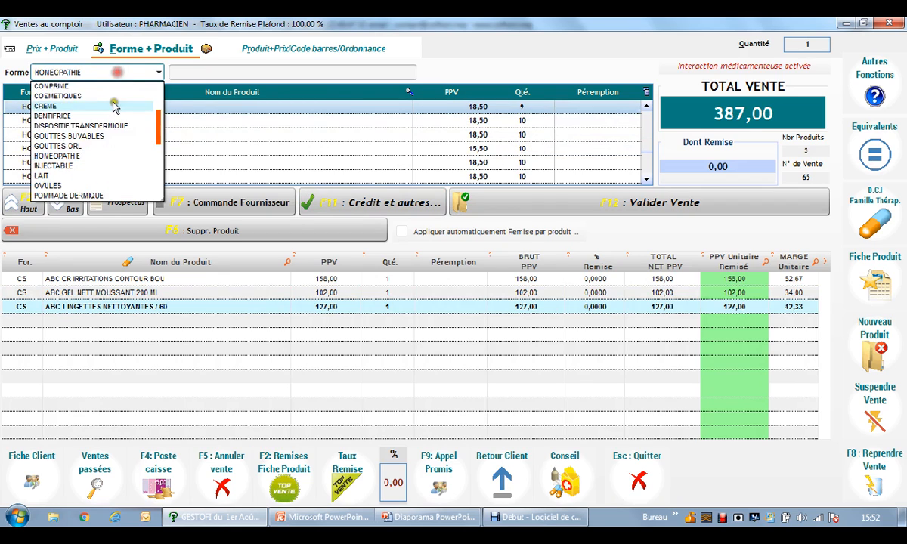
pyautogui.click(106, 165)
pyautogui.doubleClick(159, 149)
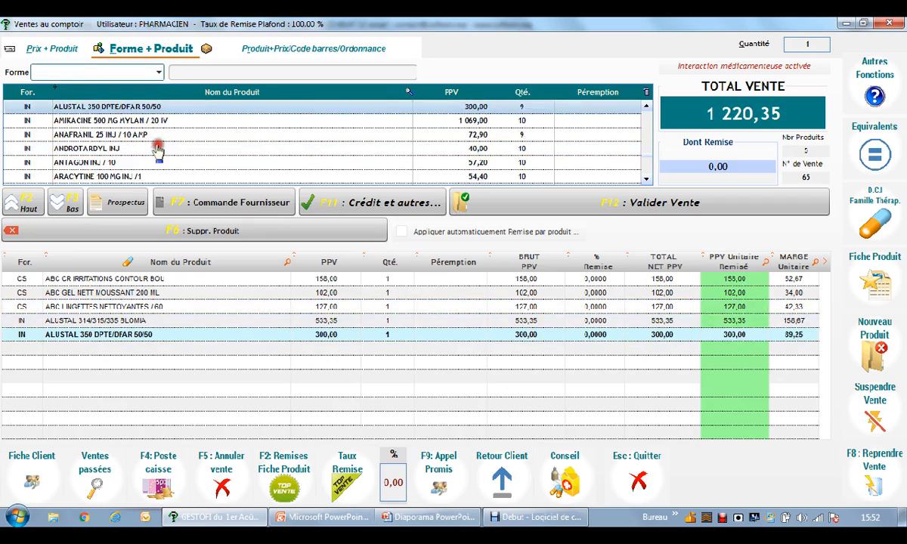
pyautogui.click(157, 149)
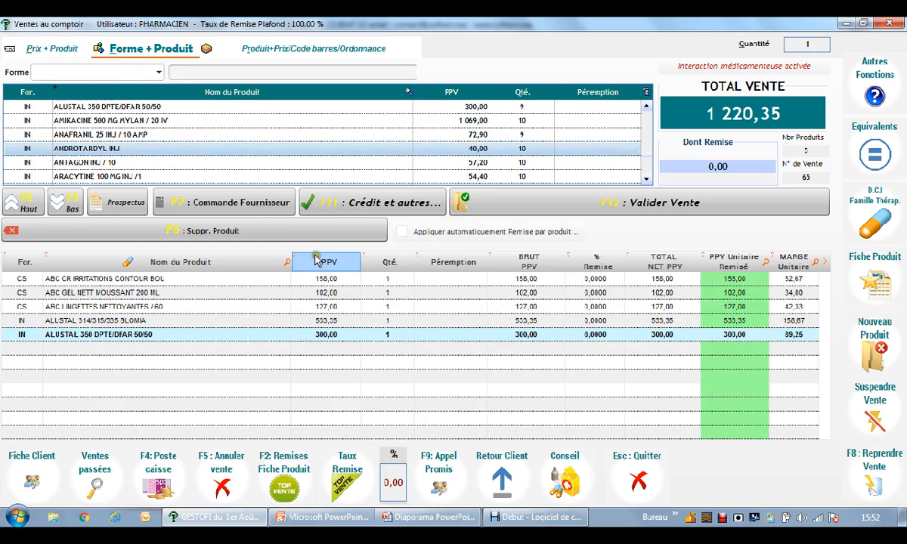
# Step: Apply a 10% discount to the ABC CR IRRITATIONS CONTOUR BOU line of the sale
pyautogui.click(63, 213)
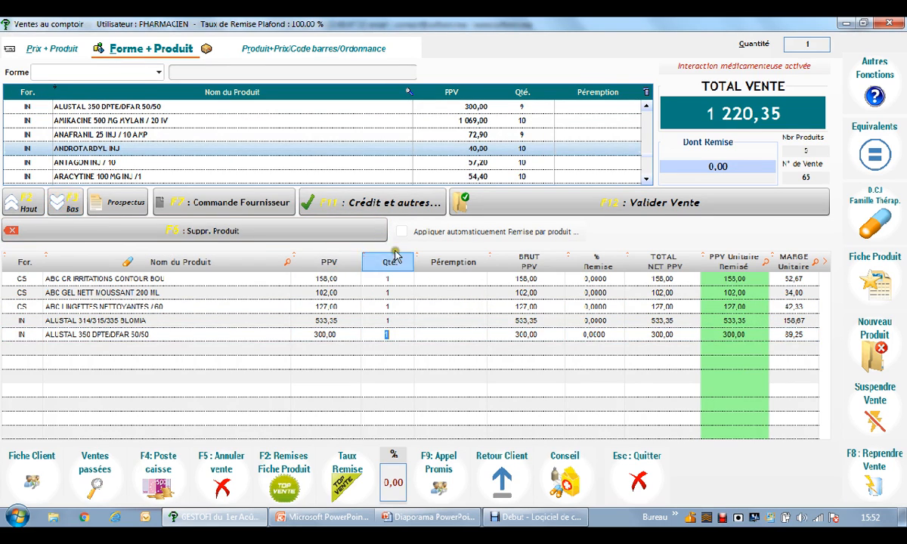
pyautogui.click(599, 280)
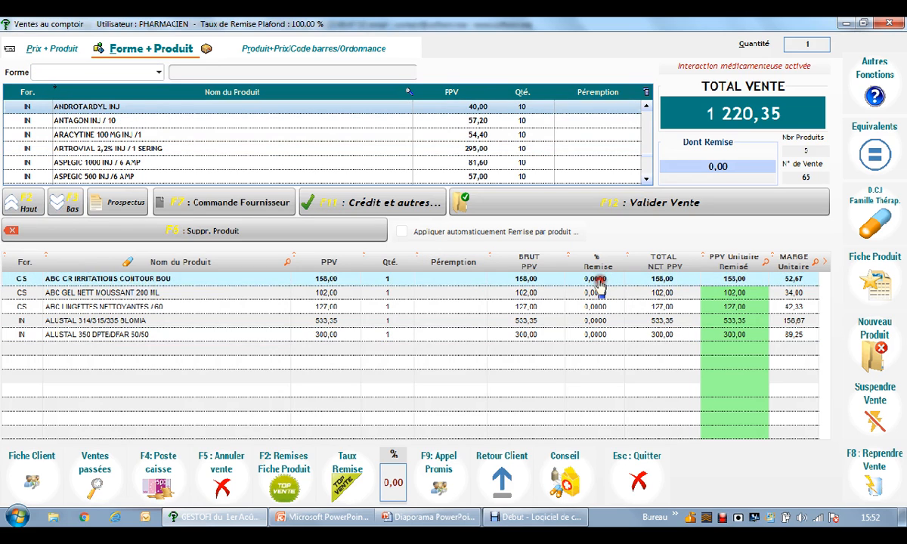
pyautogui.click(595, 279)
pyautogui.write('10')
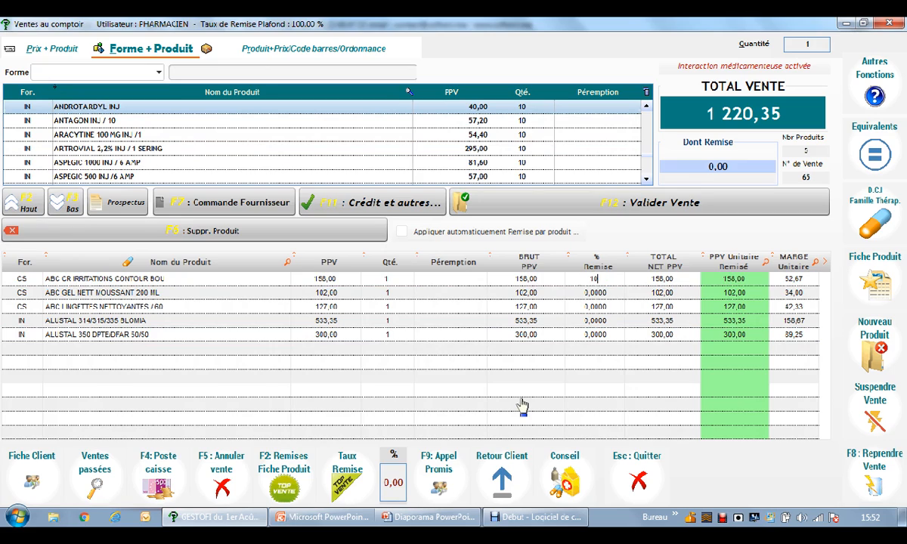
pyautogui.press('Return')
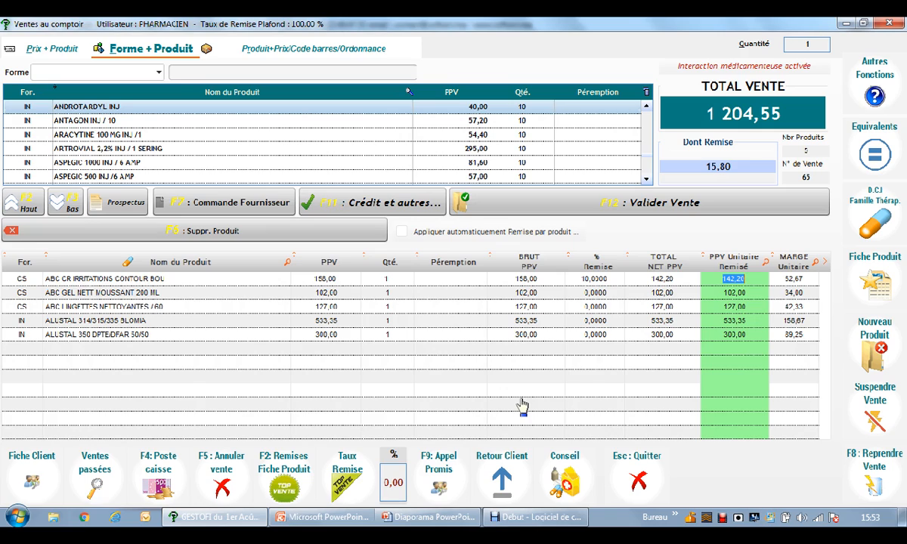
# Step: Validate the sale as paid by Espèces, assigned to the individual client whose loyalty points option was set to Oui
pyautogui.click(410, 214)
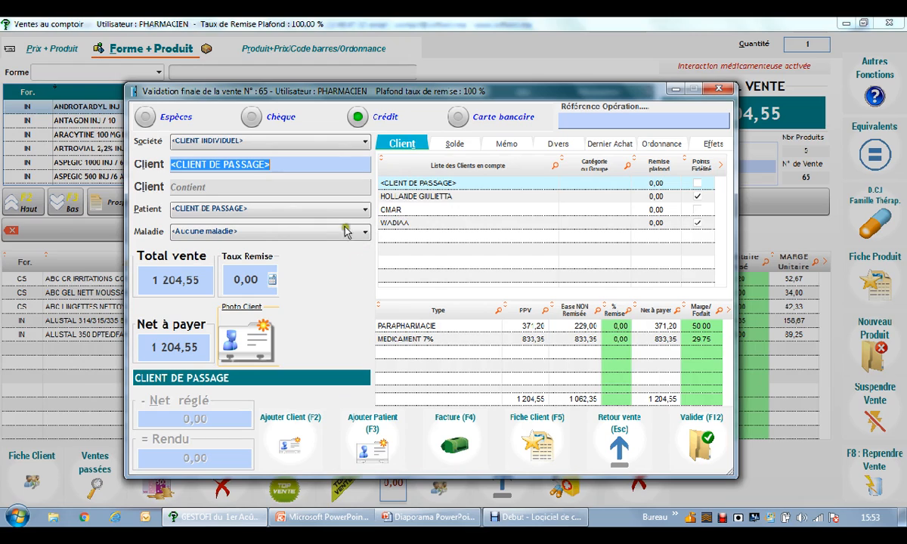
pyautogui.click(175, 115)
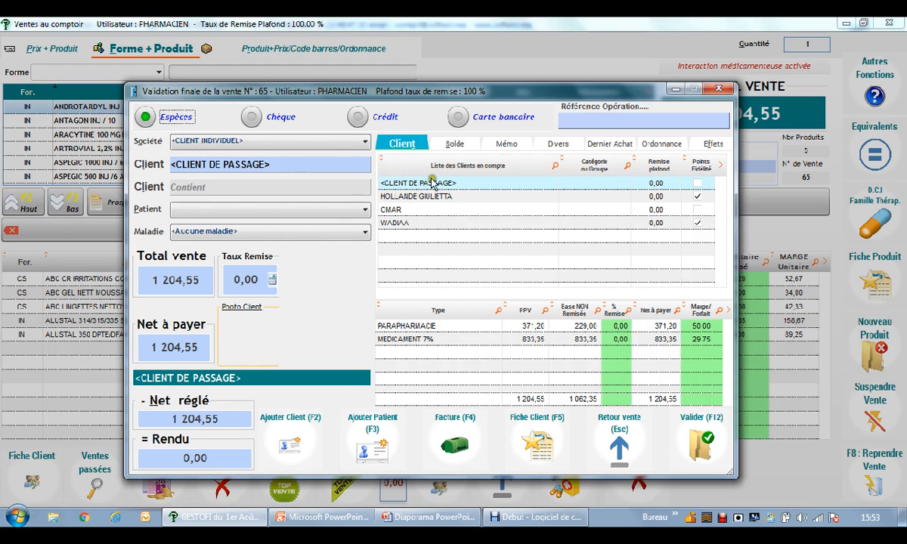
pyautogui.click(443, 197)
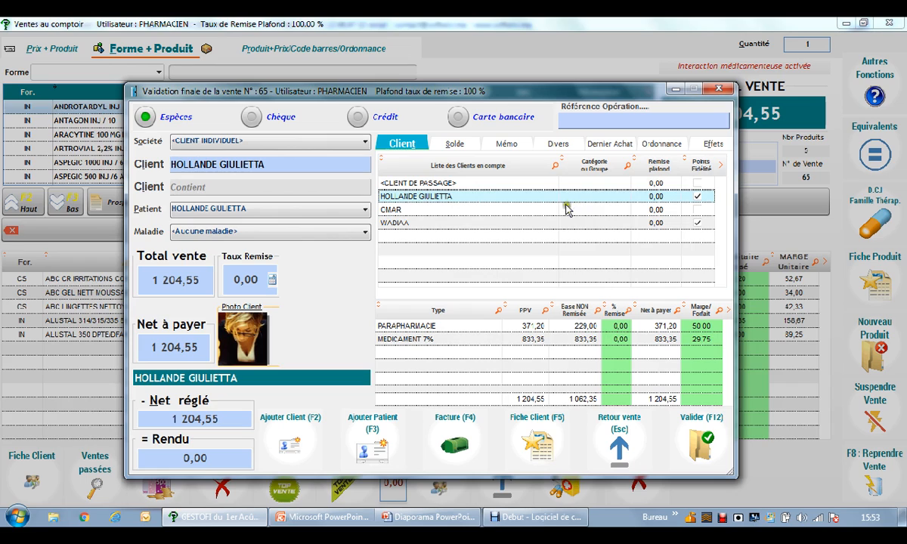
pyautogui.click(493, 197)
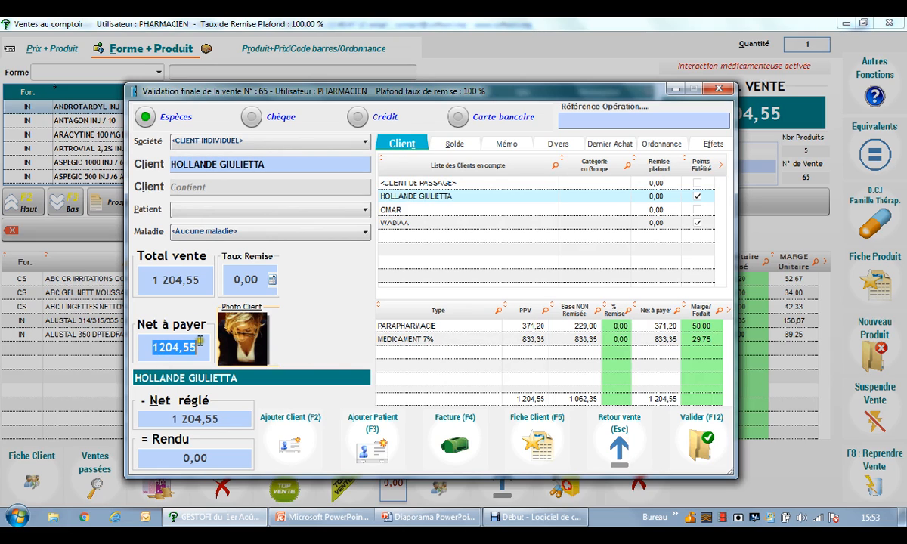
pyautogui.click(472, 326)
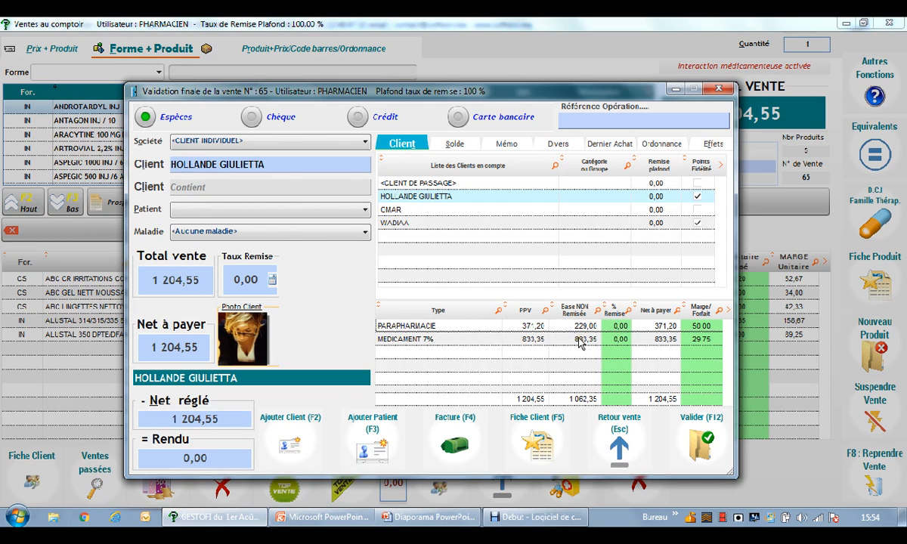
pyautogui.click(580, 340)
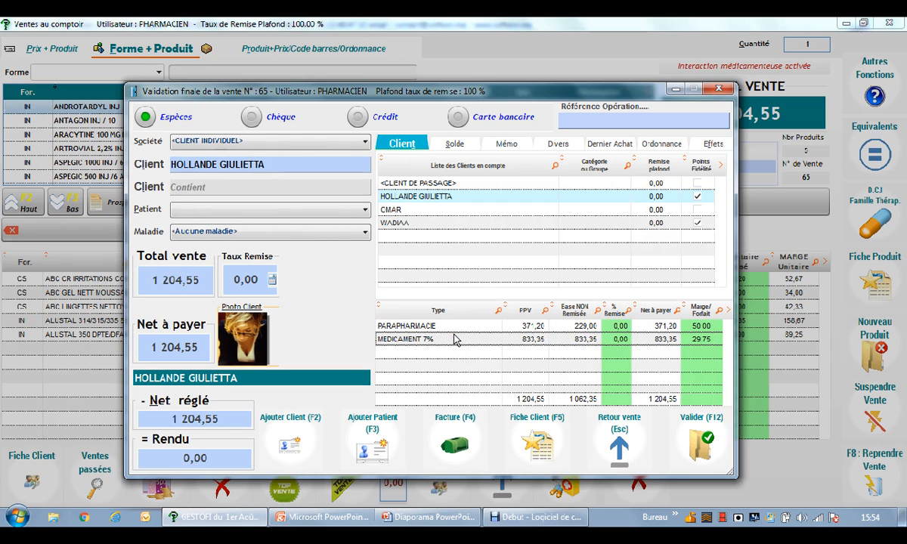
pyautogui.click(684, 438)
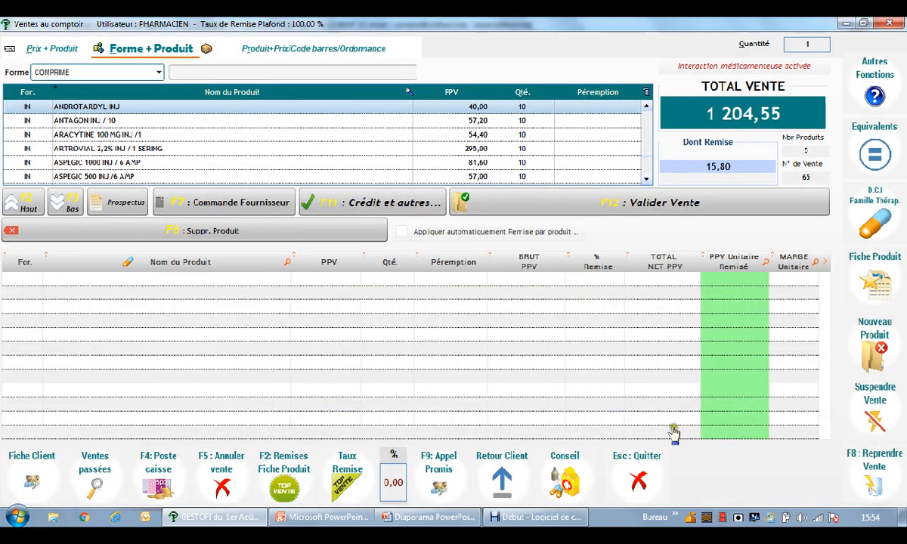
# Step: Open the same client's account detail and examine the loyalty points of the latest sale and of the Cadeau Fidélité entry
pyautogui.click(32, 458)
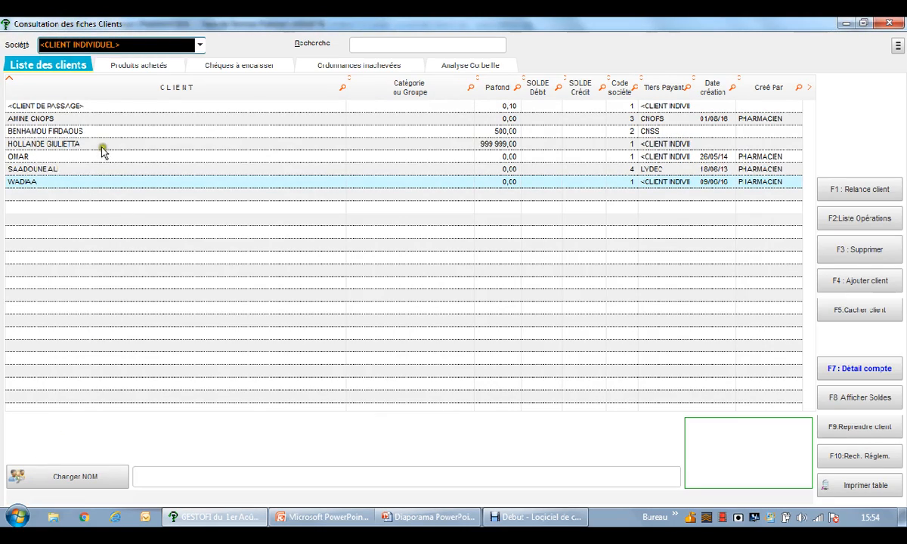
pyautogui.click(102, 145)
pyautogui.doubleClick(102, 145)
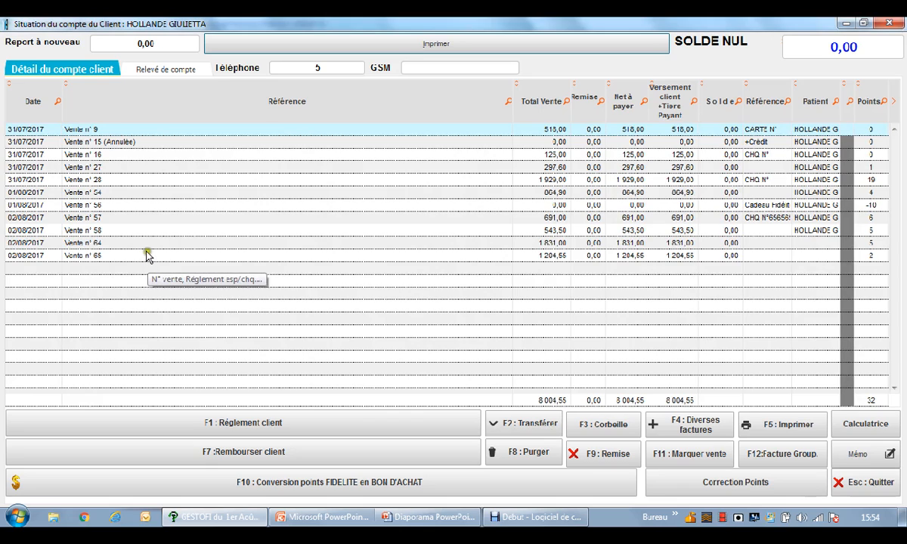
pyautogui.click(147, 256)
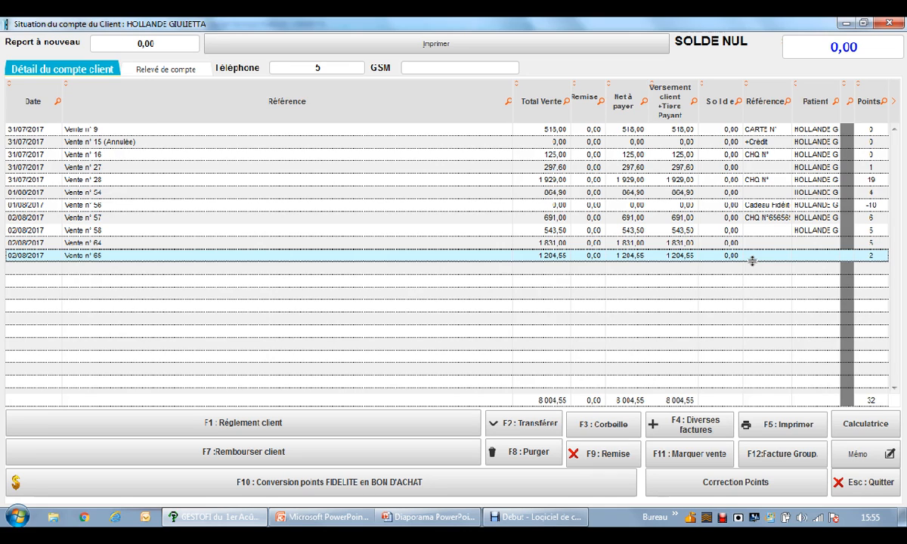
pyautogui.click(475, 206)
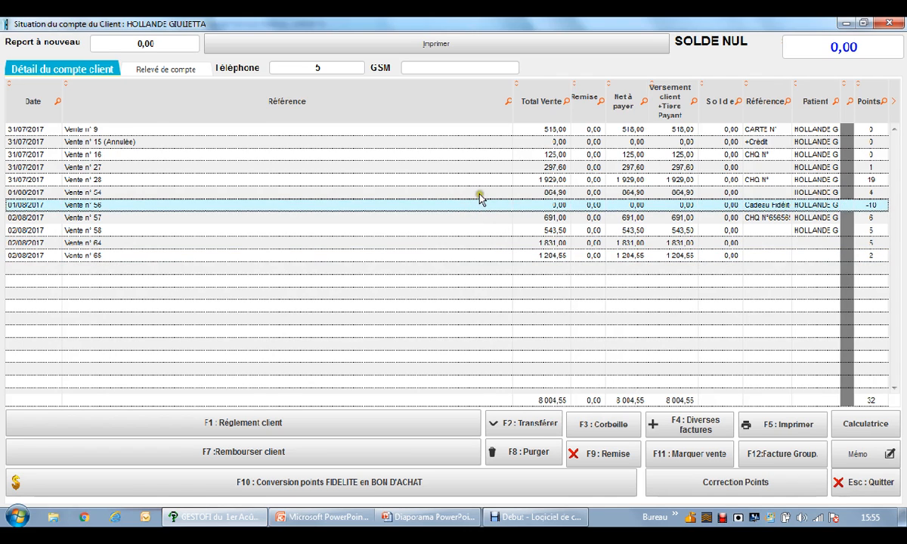
# Step: Examine the points of the sales around the 01/08/2017 Cadeau Fidélité entry and view the products of that gift sale
pyautogui.click(480, 193)
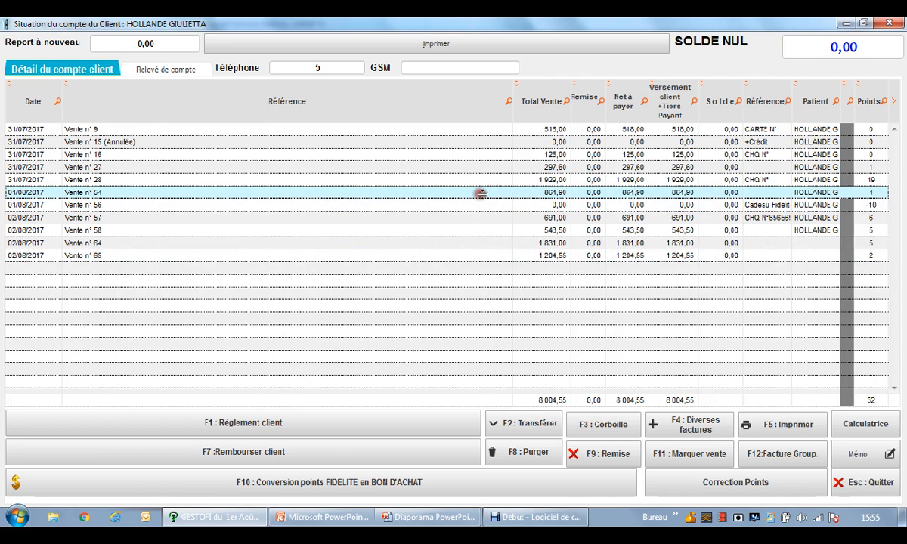
pyautogui.click(866, 179)
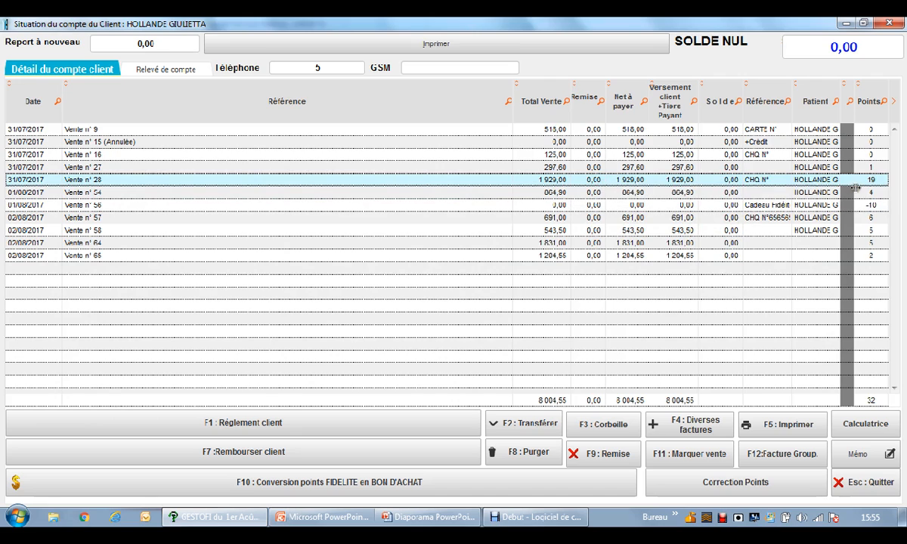
pyautogui.click(875, 193)
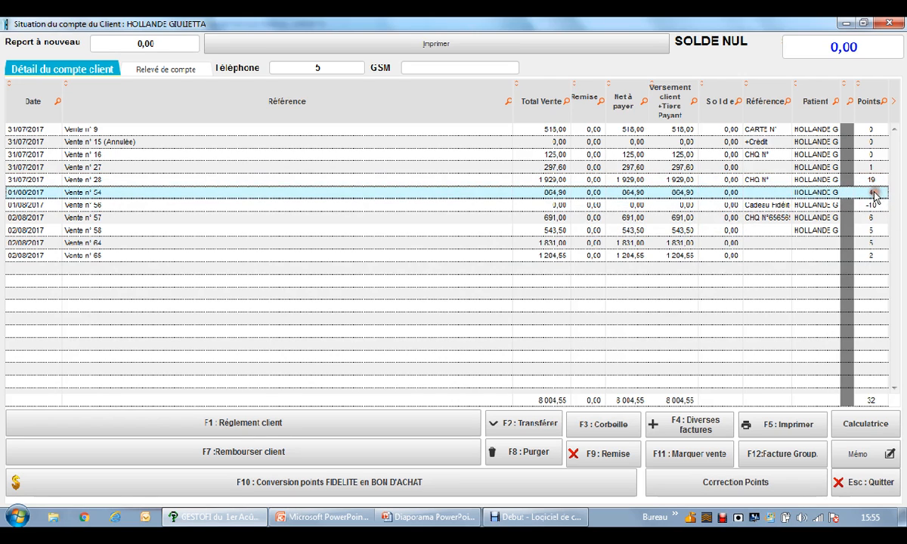
pyautogui.click(875, 205)
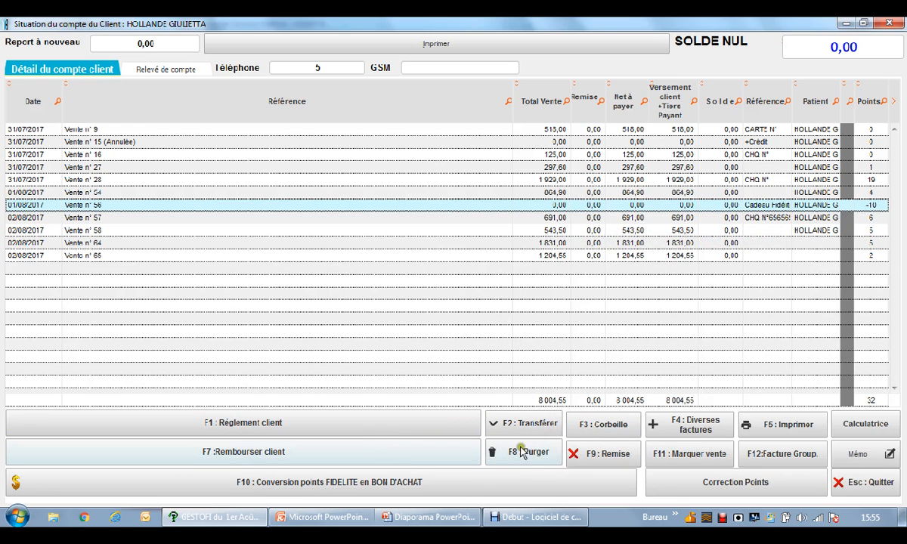
pyautogui.click(671, 425)
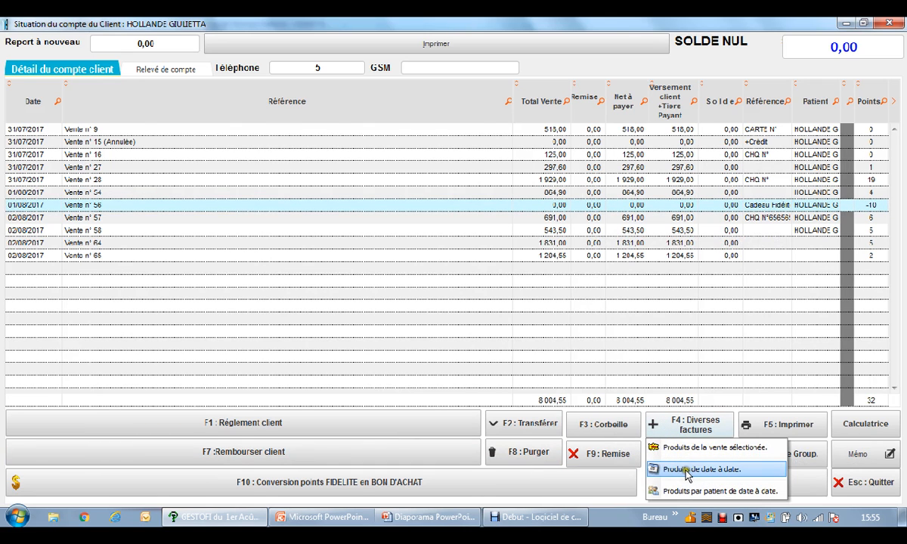
pyautogui.click(673, 448)
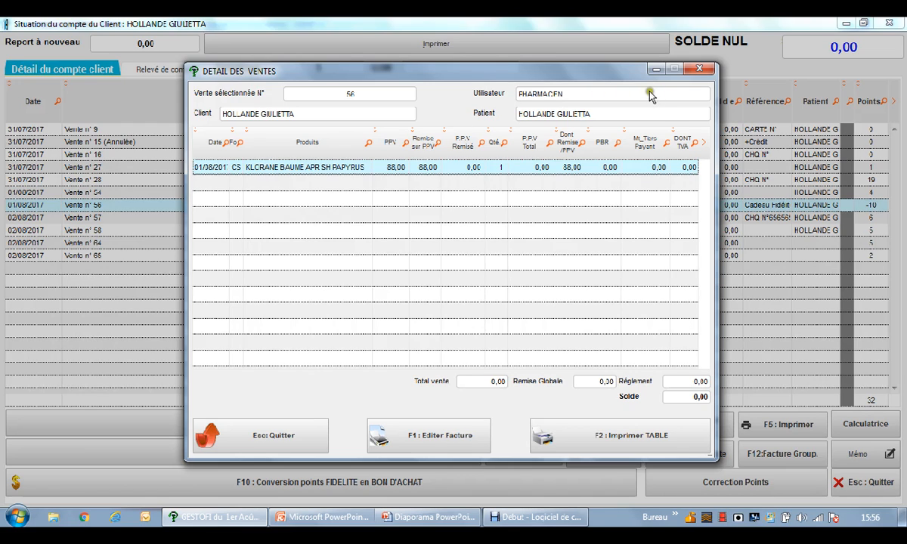
pyautogui.click(698, 70)
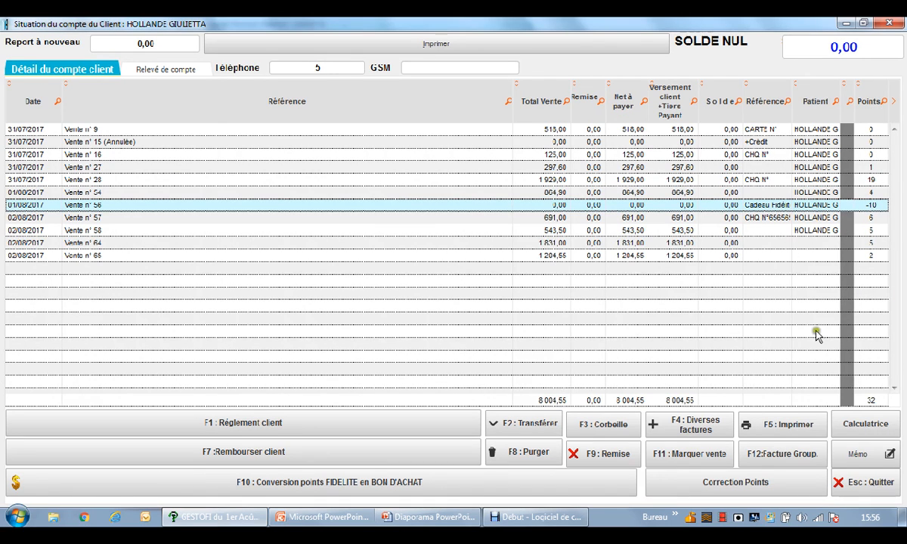
# Step: Review the loyalty points of each sale from Vente n° 28 to Vente n° 65 and close the client account and client list
pyautogui.click(872, 180)
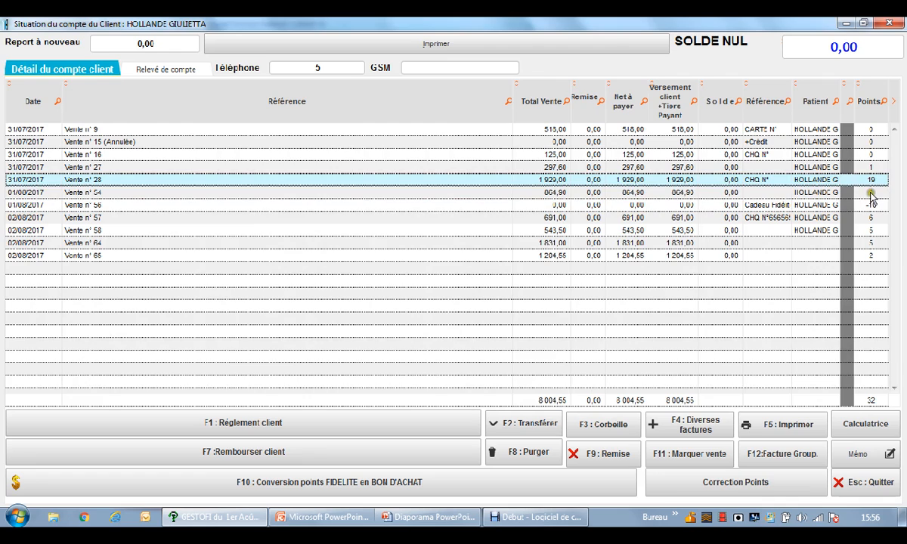
pyautogui.click(871, 192)
pyautogui.click(872, 204)
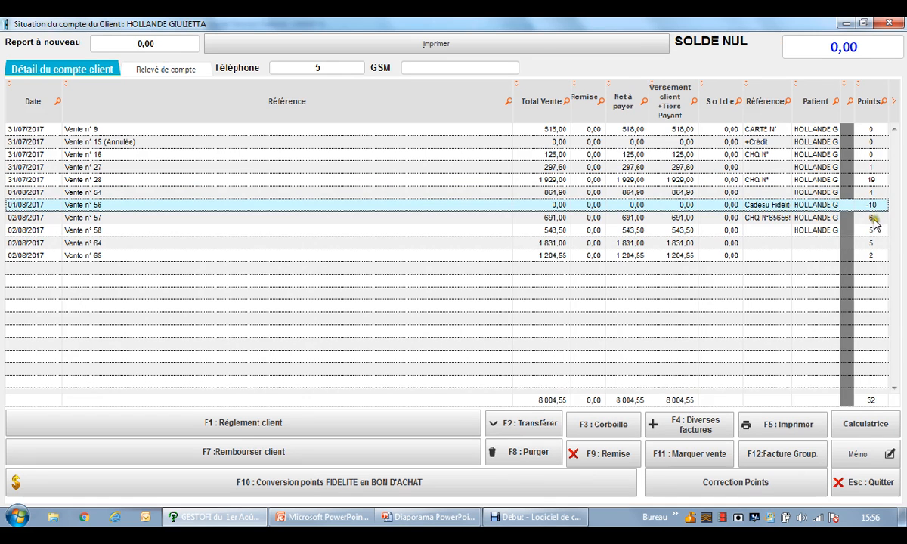
pyautogui.click(873, 217)
pyautogui.click(874, 230)
pyautogui.click(873, 242)
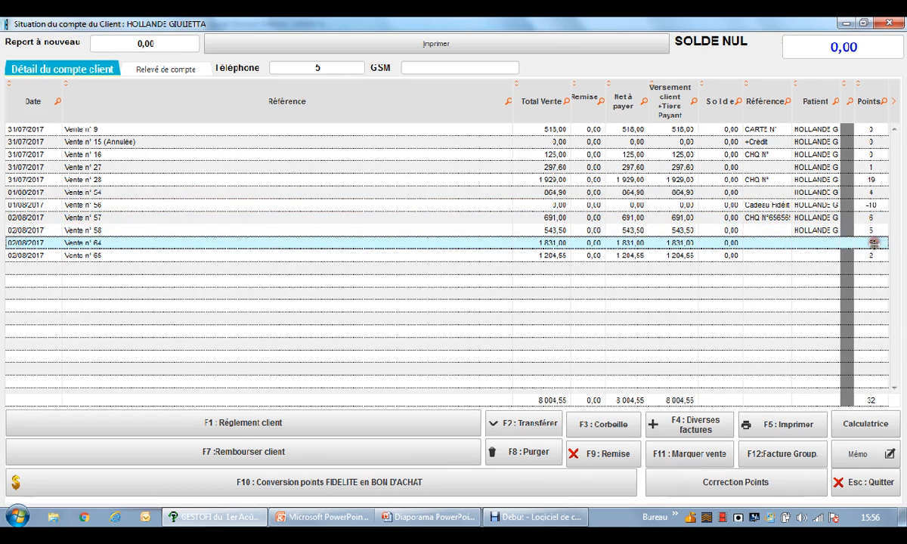
pyautogui.click(874, 256)
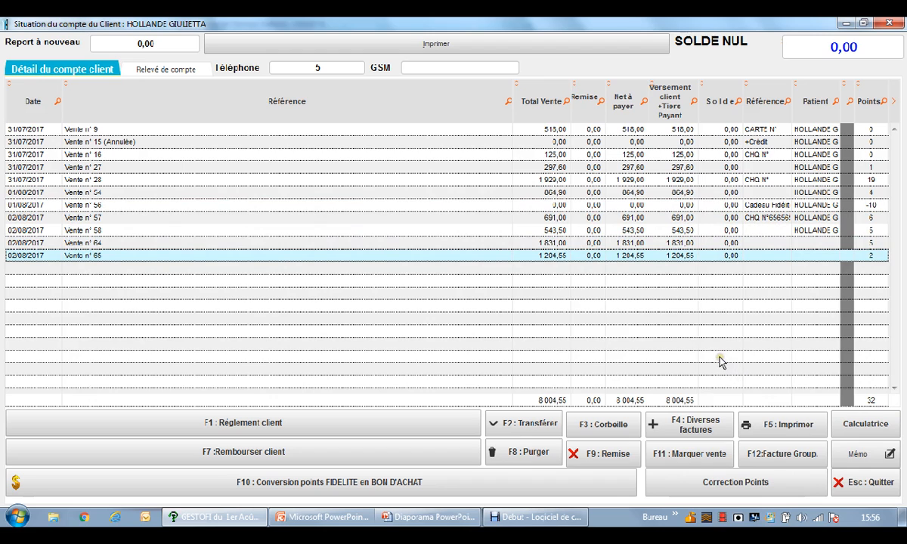
pyautogui.click(887, 25)
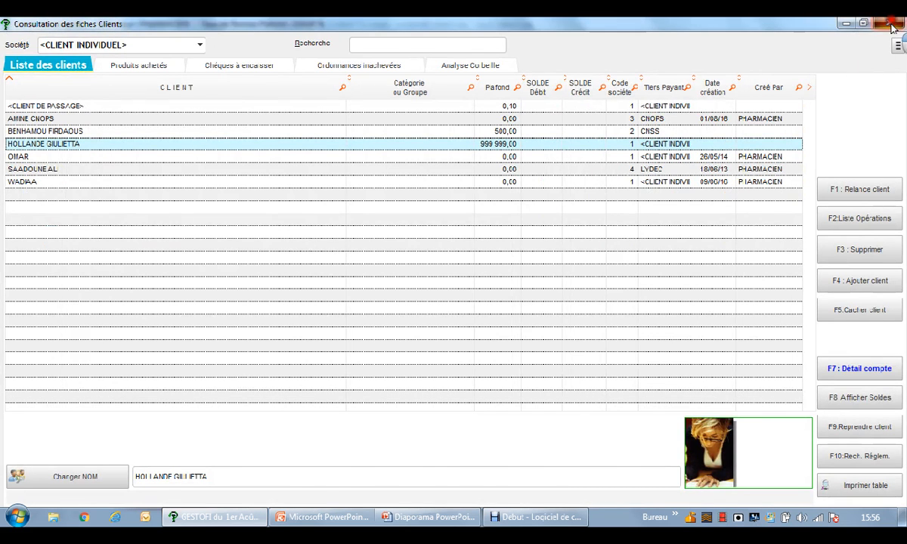
pyautogui.click(892, 28)
pyautogui.click(836, 20)
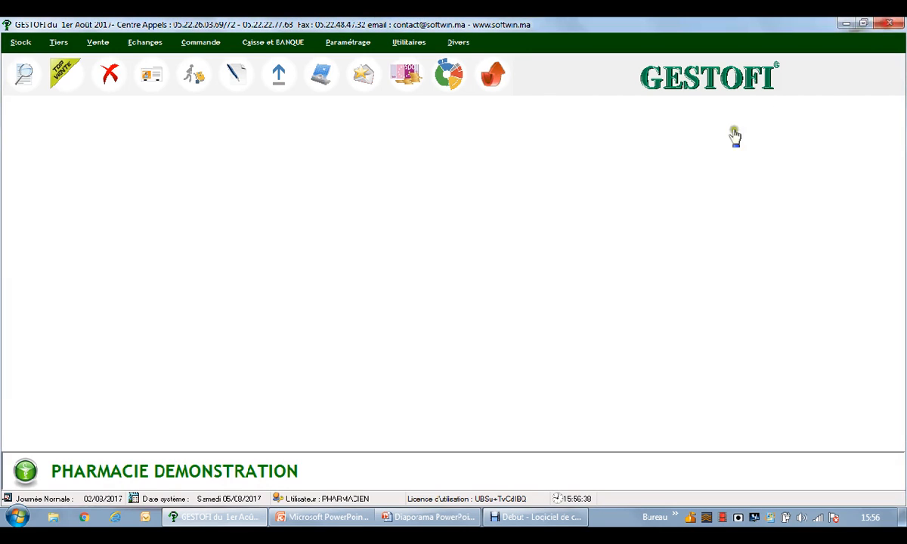
# Step: Open the gift delivery window (Livraison cadeaux) and choose the same loyalty client for the gifts
pyautogui.click(110, 43)
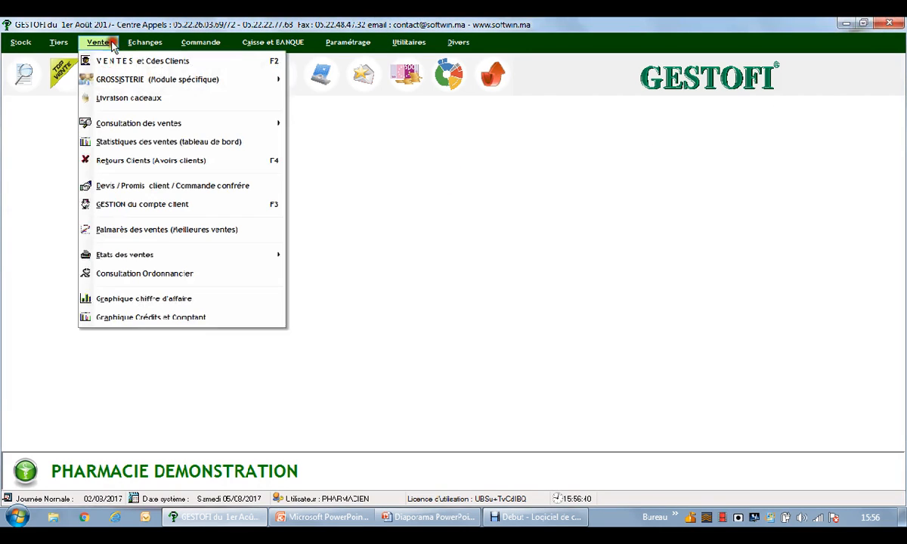
pyautogui.click(131, 98)
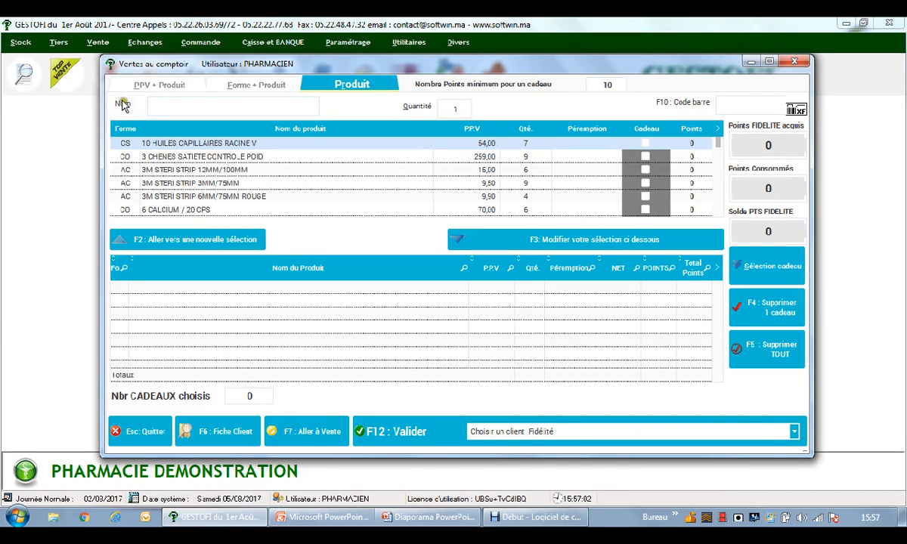
pyautogui.click(492, 432)
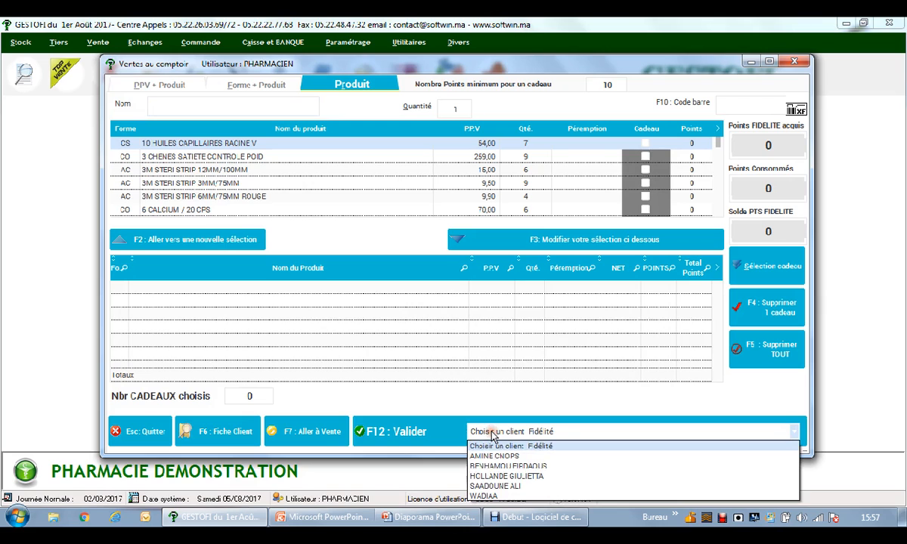
pyautogui.click(506, 476)
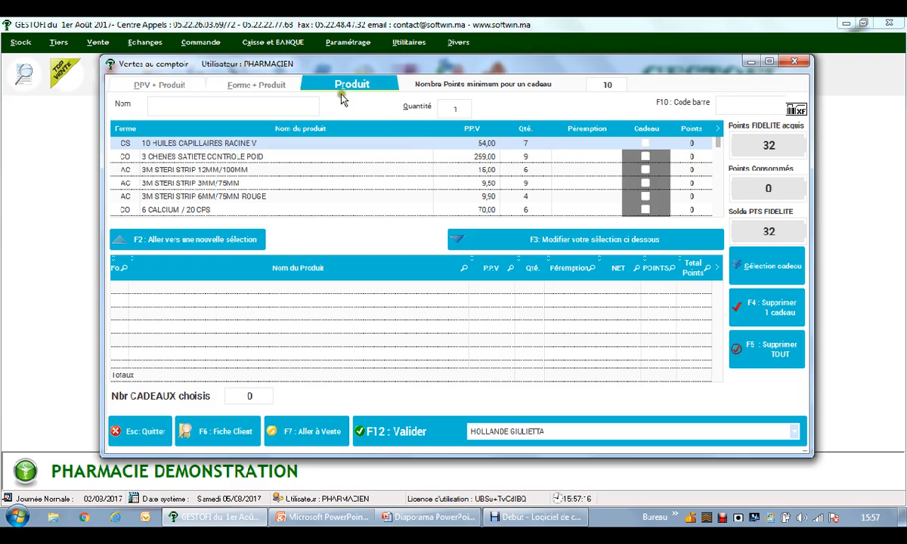
# Step: Search the products by name for KLO and try to select KLORANE BB LAIT 1 L as a gift
pyautogui.click(300, 105)
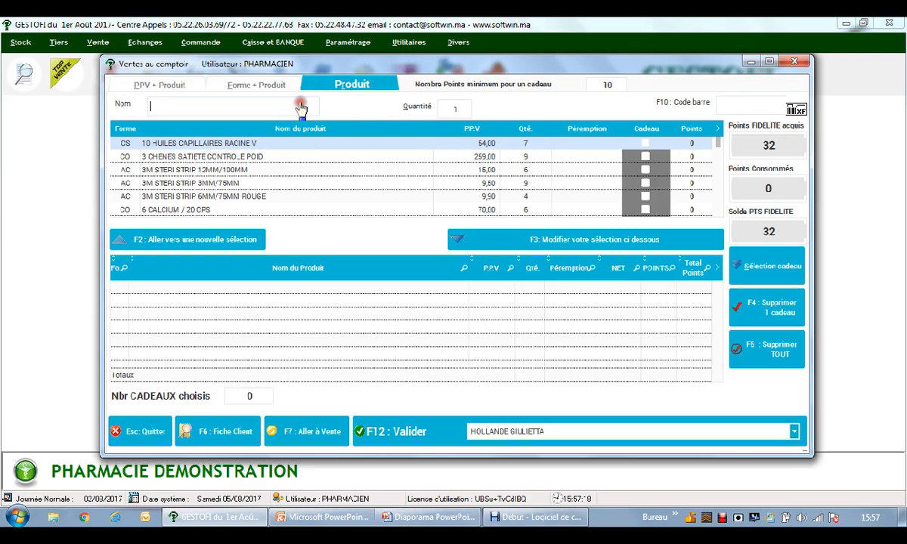
pyautogui.write('KLO')
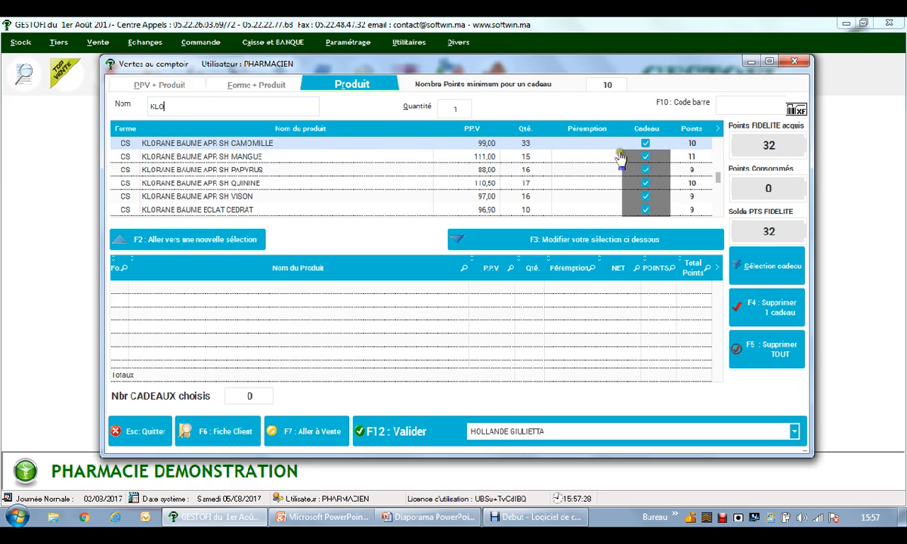
pyautogui.scroll(-8, 620, 174)
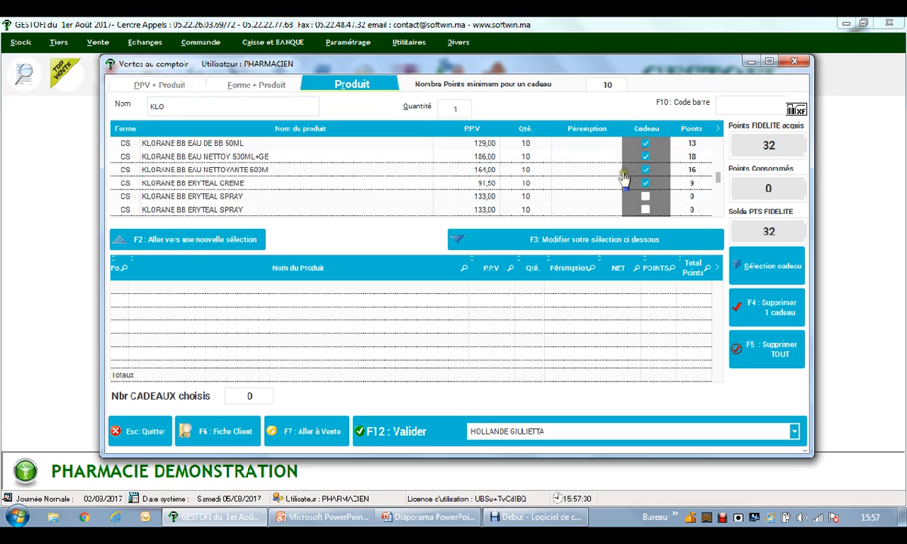
pyautogui.click(610, 173)
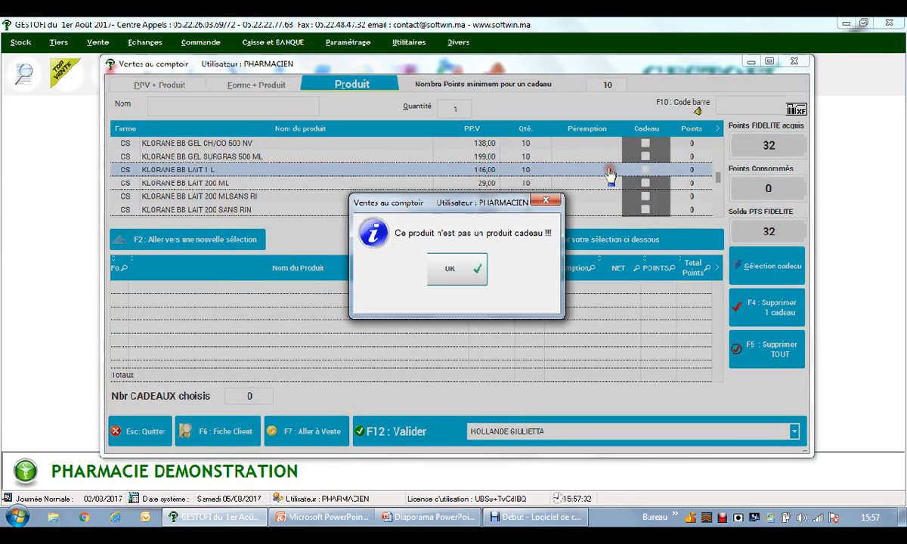
pyautogui.click(452, 271)
# Step: Add KLORANE BB CR NUTRITIVE, KLORANE BB EAU DE BB + NOUN RO and KLORANE BB ERYTEAL CREME as gifts
pyautogui.scroll(3, 483, 175)
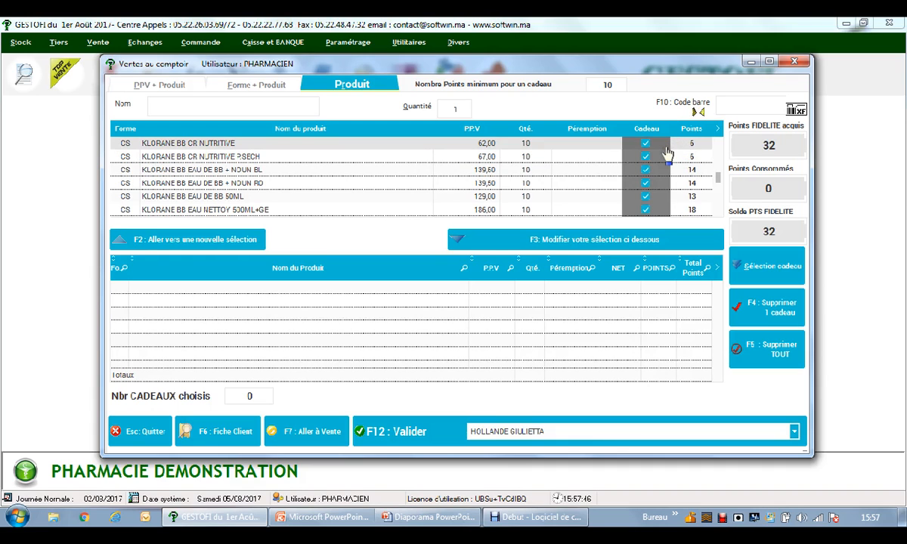
pyautogui.doubleClick(594, 145)
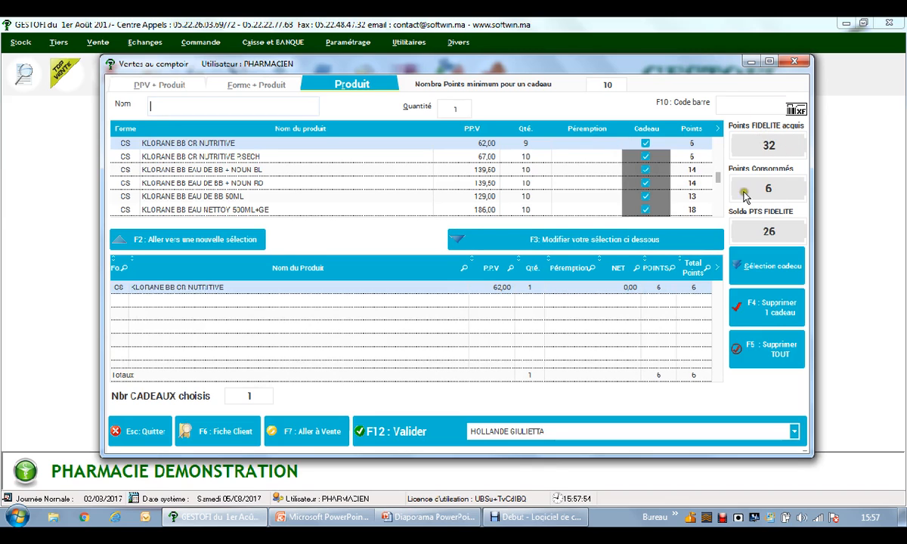
pyautogui.click(645, 183)
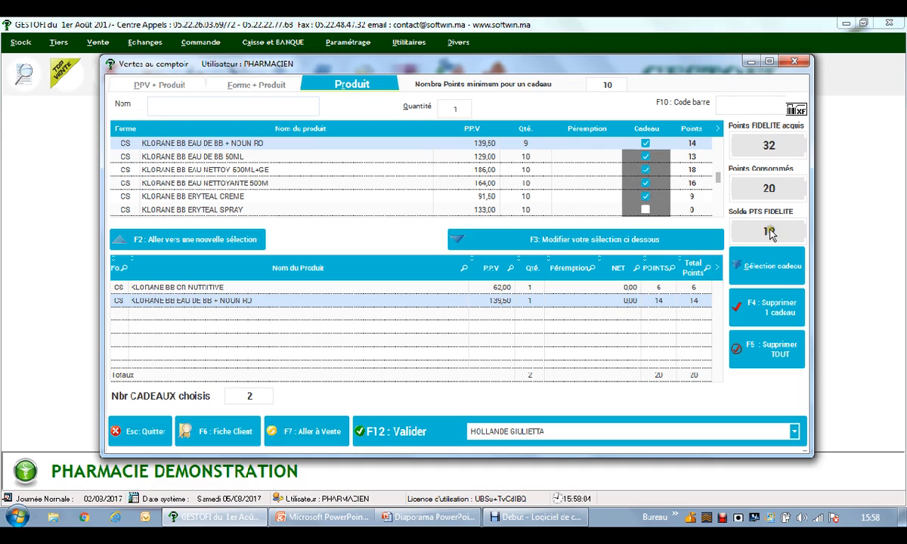
pyautogui.click(692, 199)
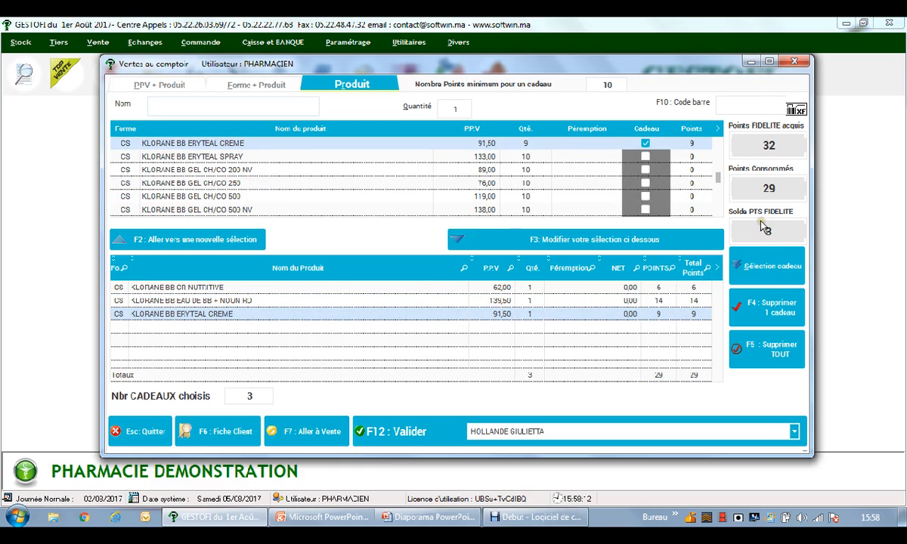
# Step: Try adding KLORANE BB CR NUTRITIVE P.SECH as a fourth gift and remove it from the selection
pyautogui.scroll(2, 680, 187)
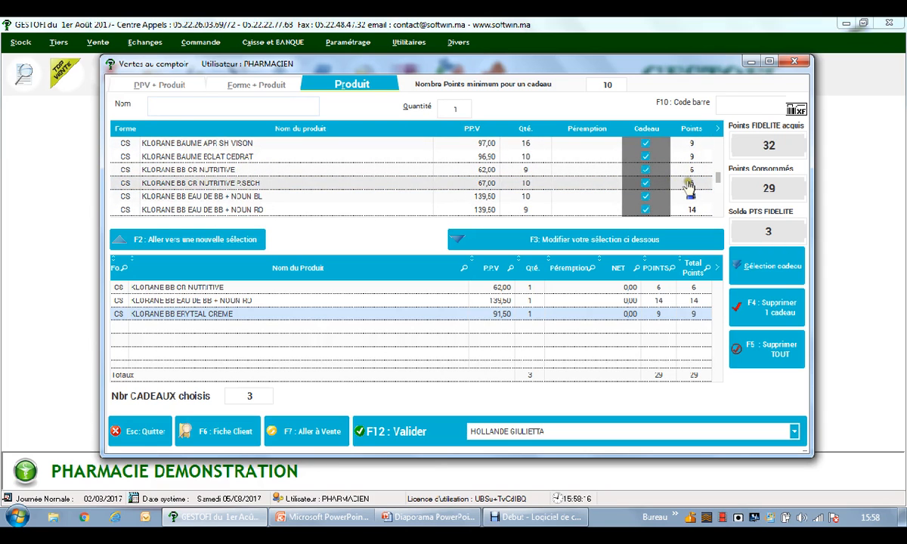
pyautogui.doubleClick(669, 184)
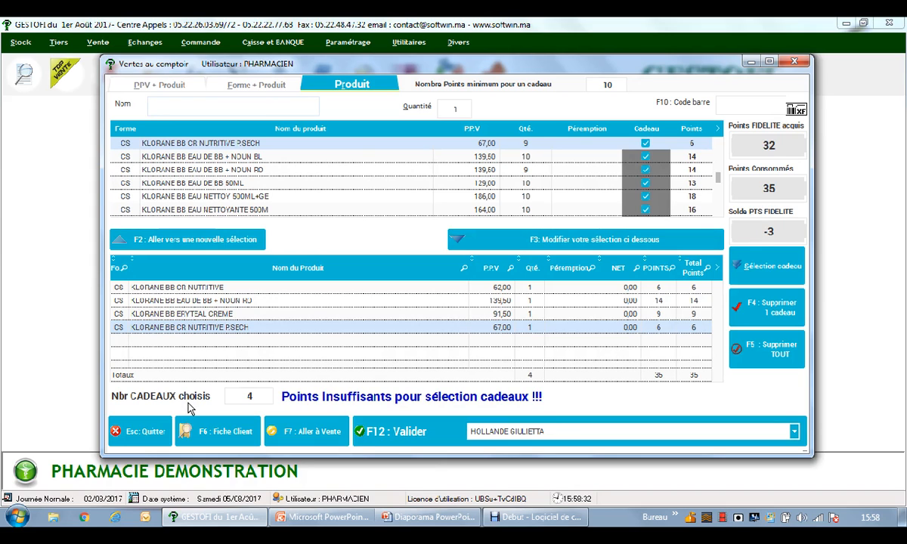
pyautogui.click(439, 244)
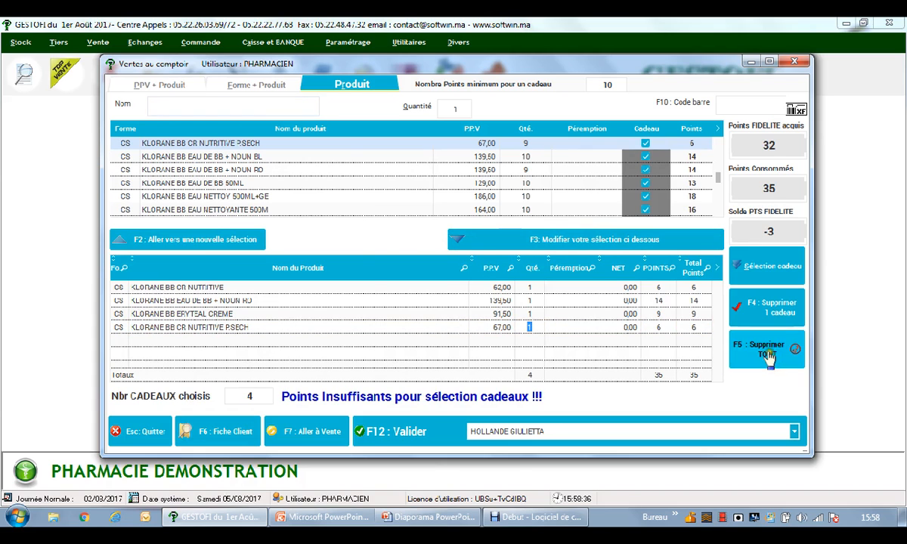
pyautogui.click(766, 310)
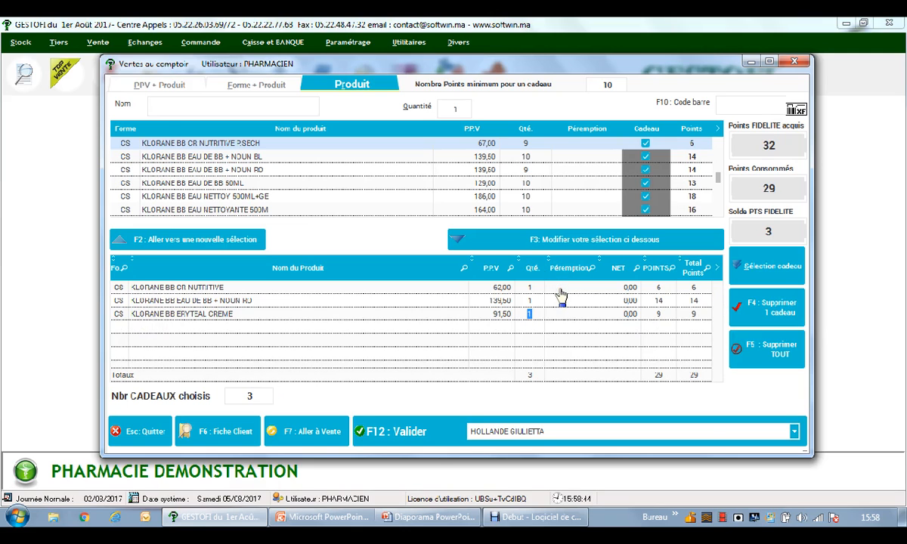
# Step: Validate the delivery of the three selected gifts for the client and close the gift delivery window
pyautogui.click(437, 419)
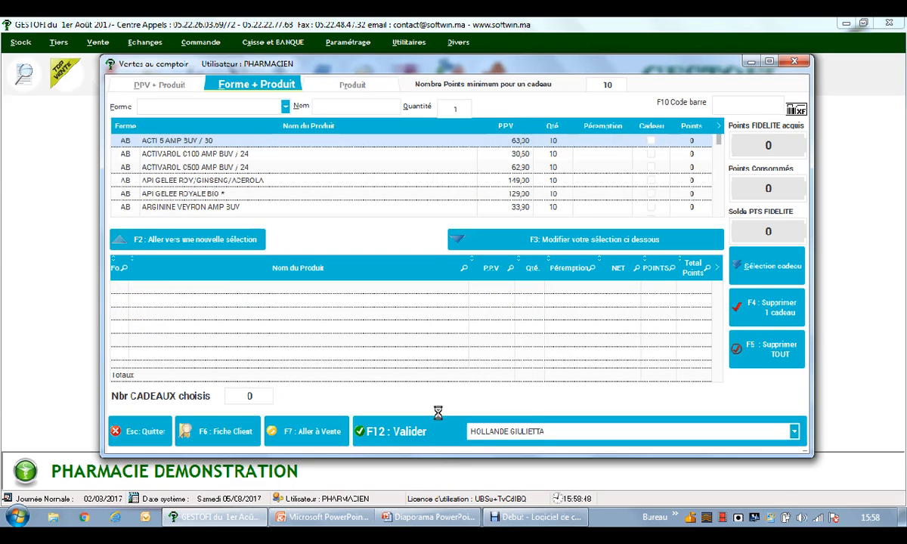
pyautogui.click(792, 62)
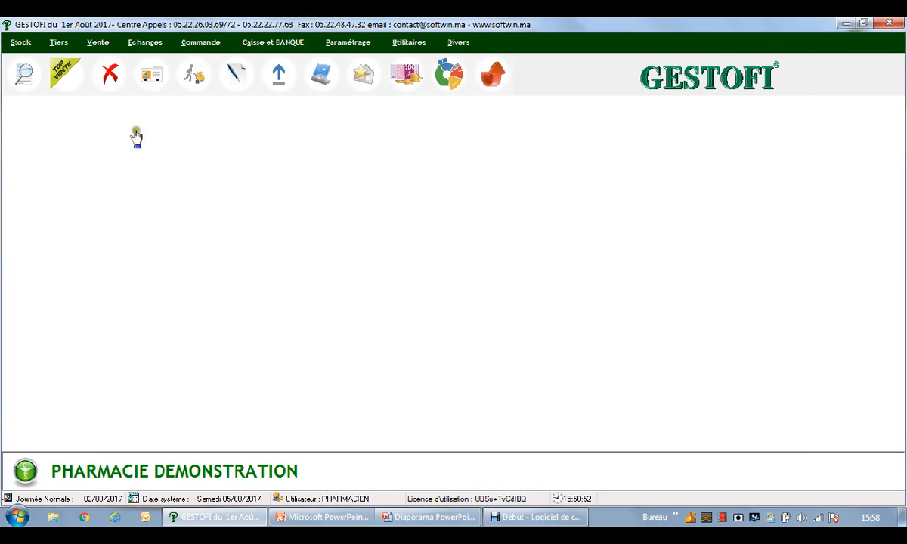
# Step: Open the same client's account detail, examine the points of the new Cadeau Fidélité entry, and return to the main window
pyautogui.click(152, 83)
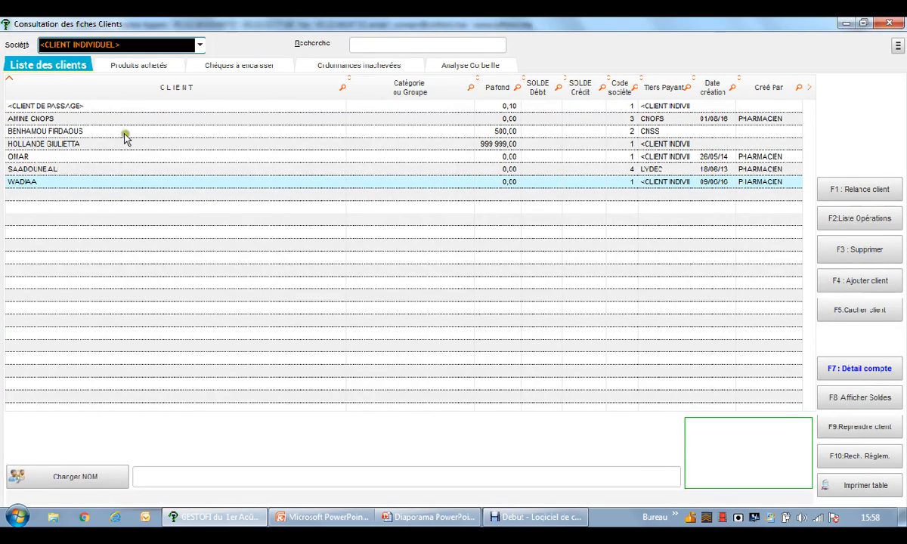
pyautogui.doubleClick(126, 145)
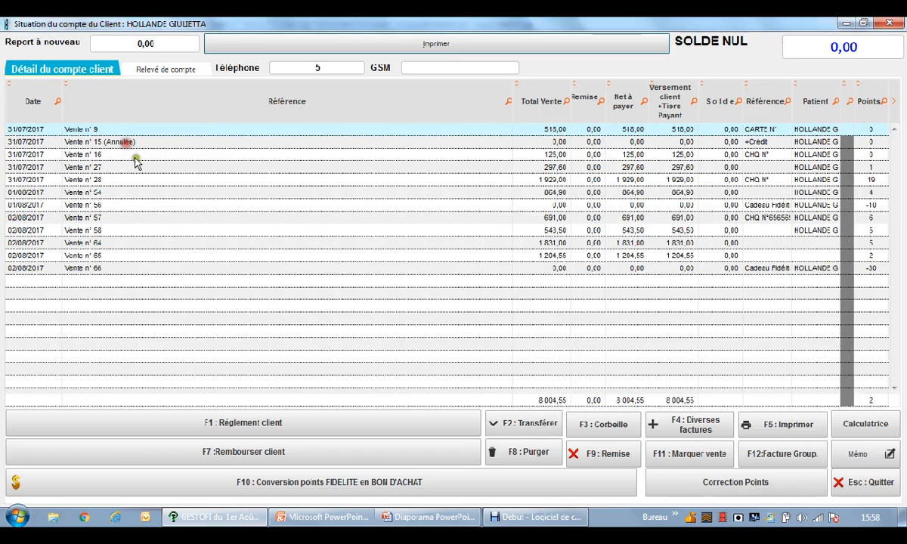
pyautogui.click(166, 269)
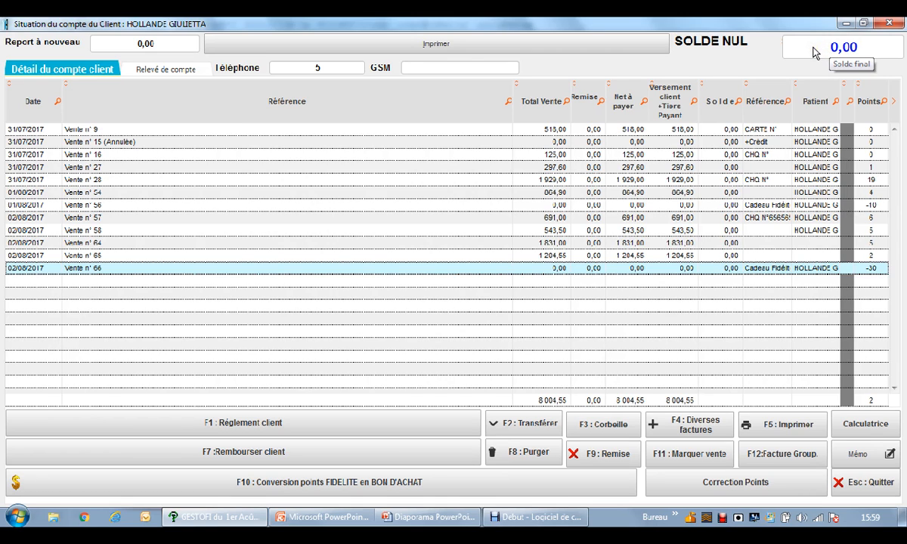
pyautogui.press('Escape')
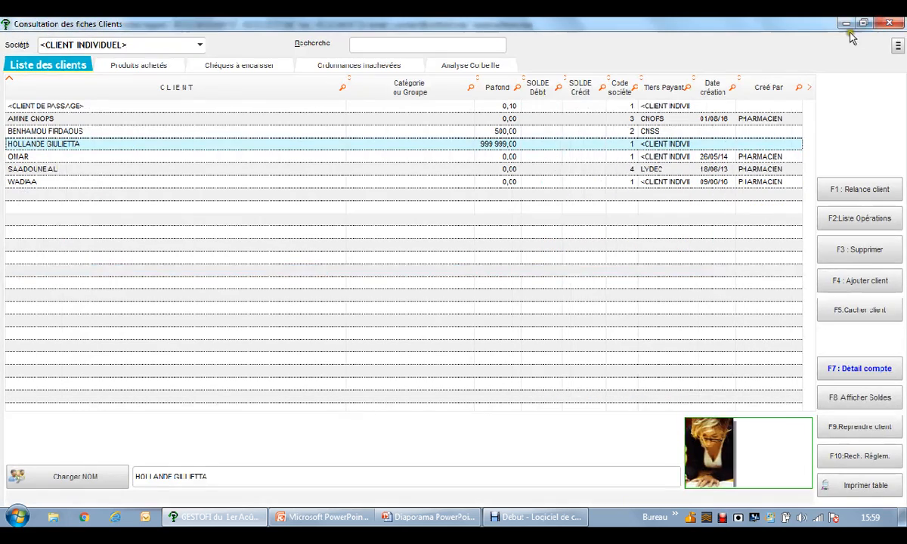
pyautogui.click(894, 25)
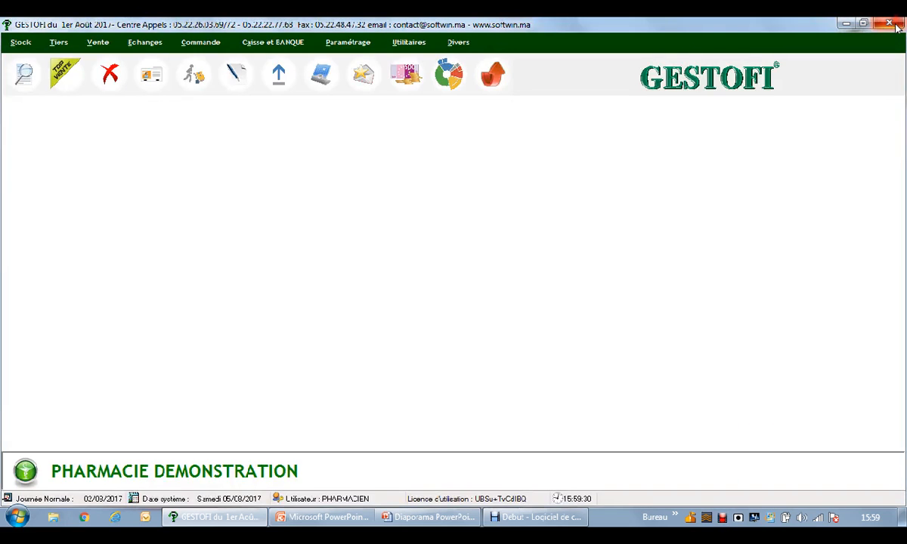